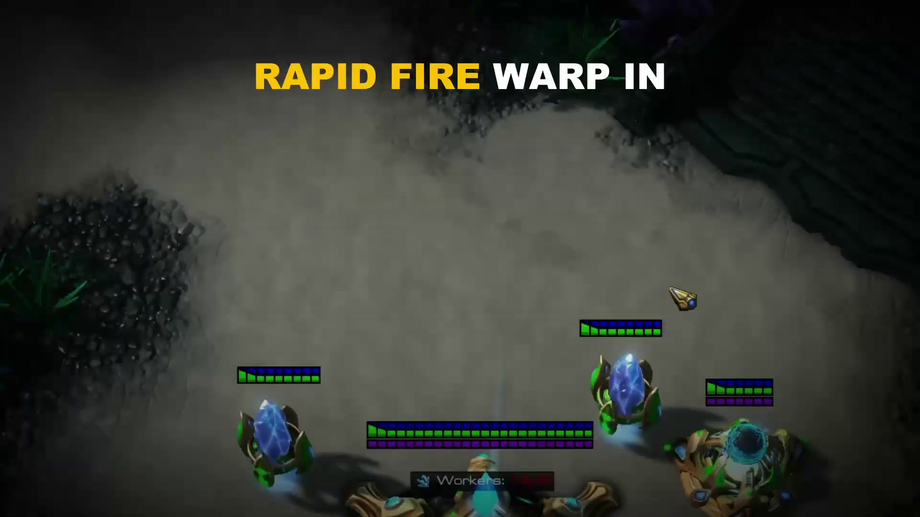
click(709, 282)
click(644, 282)
click(582, 283)
click(517, 282)
click(446, 282)
click(383, 285)
click(318, 287)
click(254, 290)
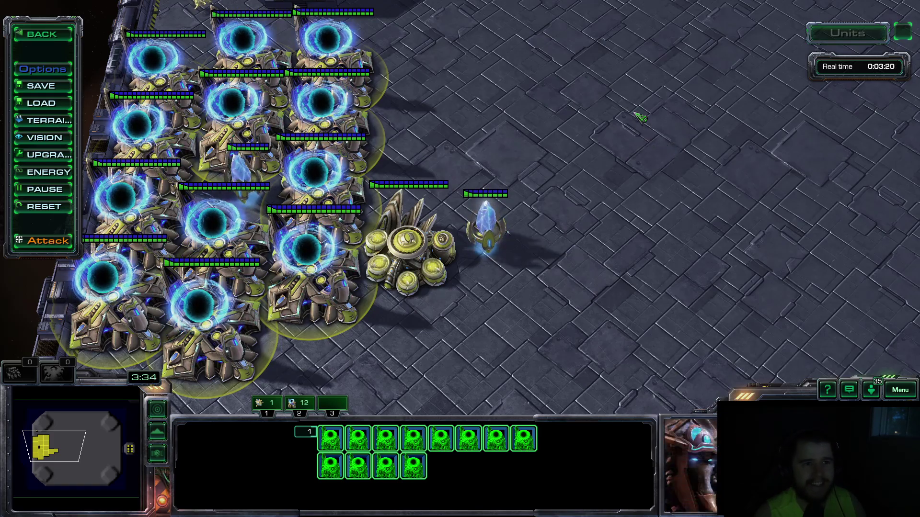
- Warp in twelve gateway units on the open ground around the pylon beside the warp gates
key(z)
shift+click(601, 92)
shift+click(604, 144)
shift+click(551, 163)
shift+click(517, 178)
shift+click(577, 191)
shift+click(632, 187)
shift+click(666, 191)
shift+click(534, 213)
shift+click(527, 242)
shift+click(563, 254)
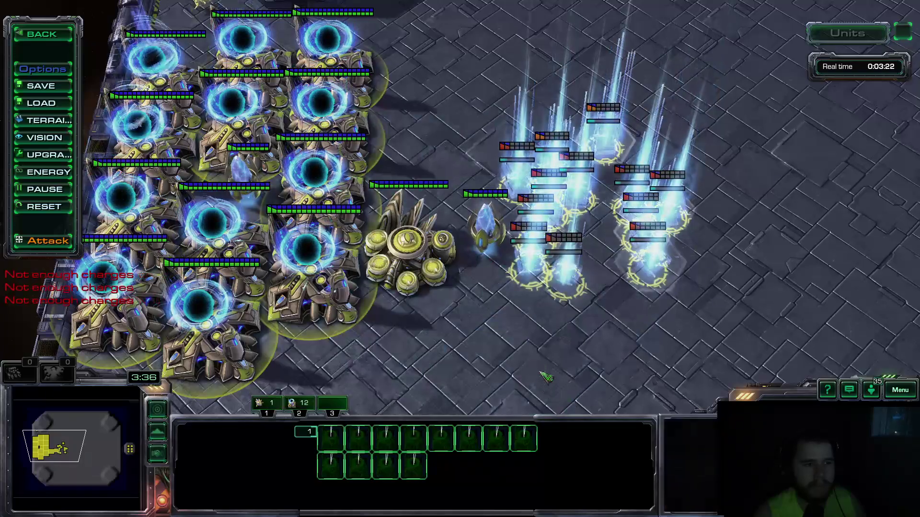
shift+click(640, 211)
shift+click(646, 242)
- Select the twelve newly warped-in units and send them across the map, away from the warp gates
drag(489, 86, 694, 298)
right_click(867, 191)
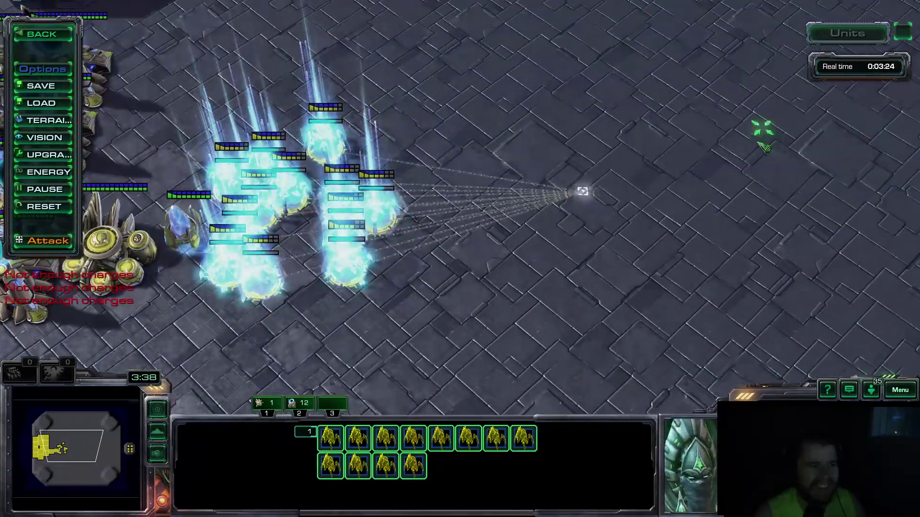
right_click(756, 140)
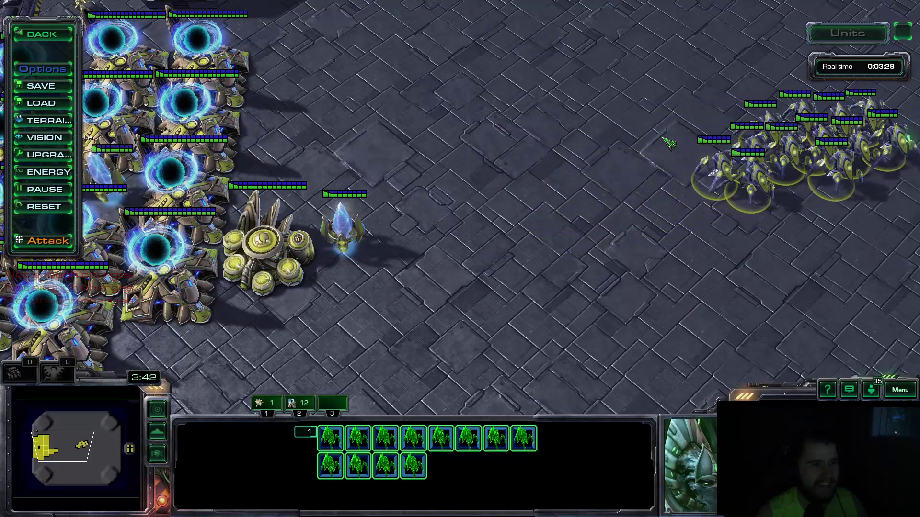
key(2)
key(2)
key(BackSpace)
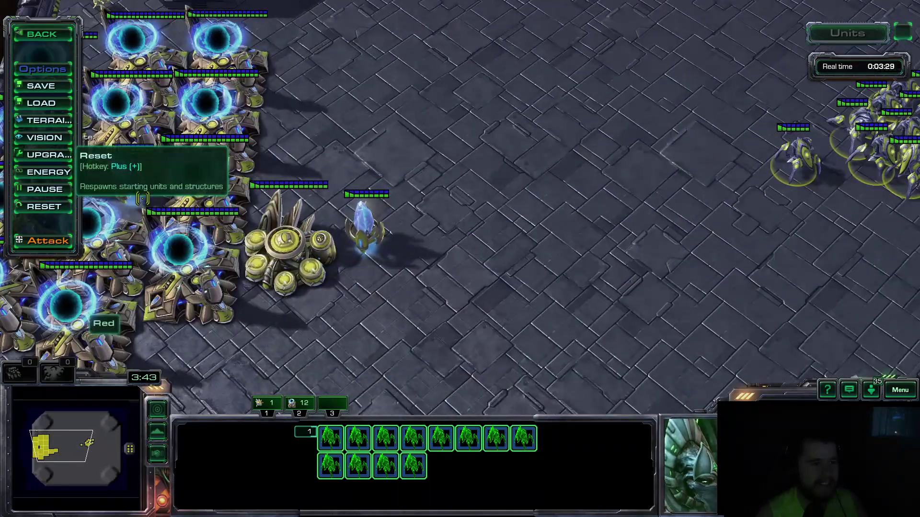
- Open the game's hotkey settings and choose the custom Protoss profile
click(71, 73)
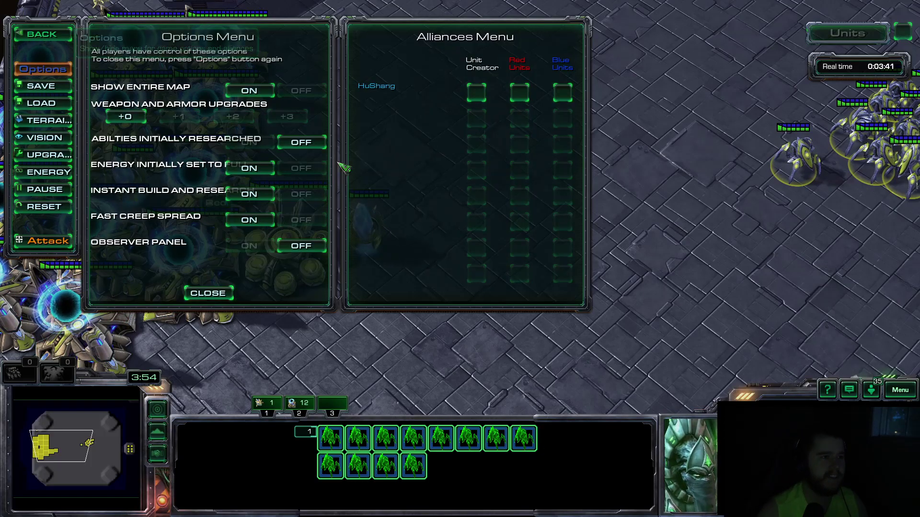
click(208, 293)
key(F10)
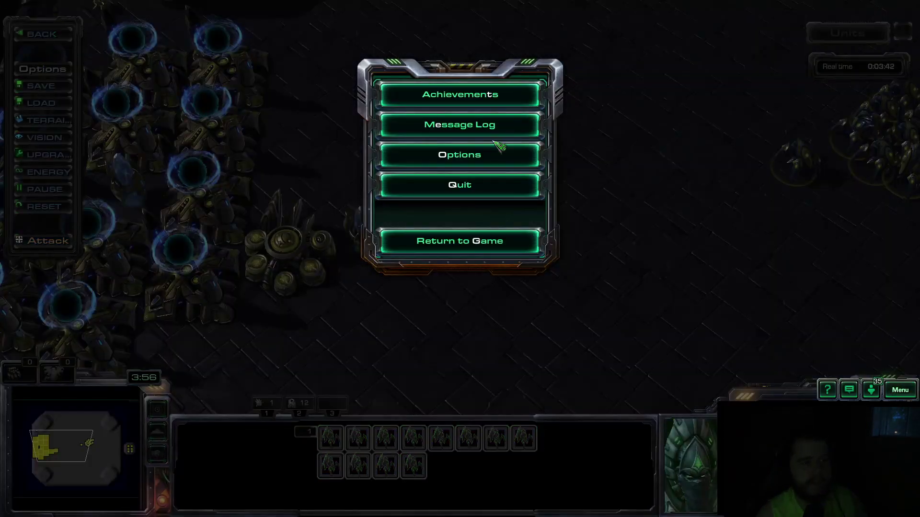
click(495, 153)
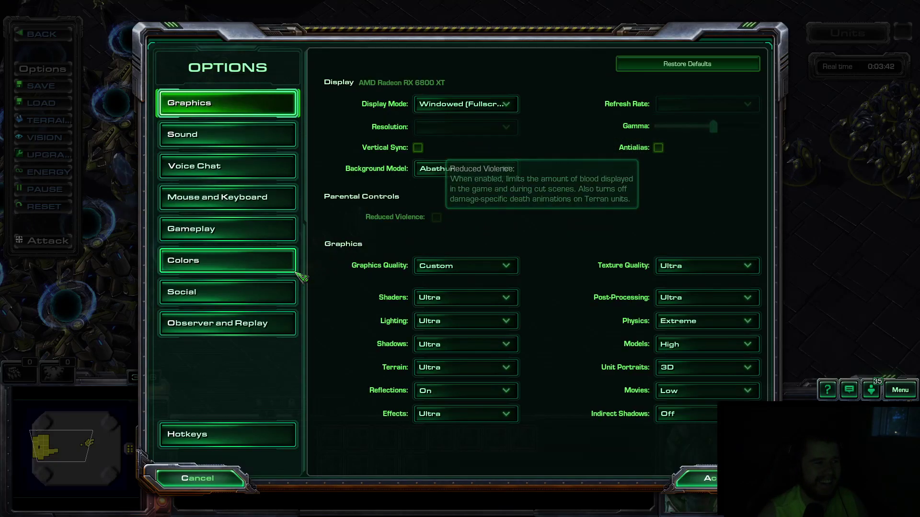
click(248, 435)
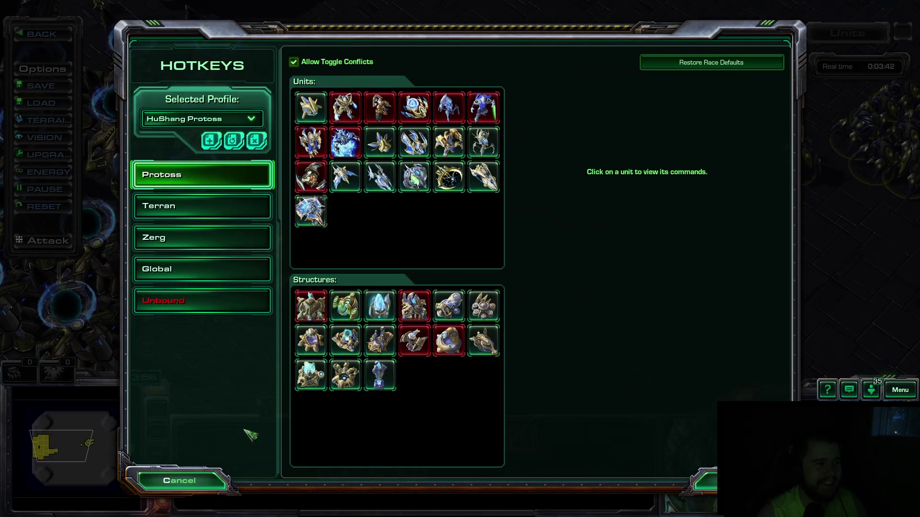
click(222, 125)
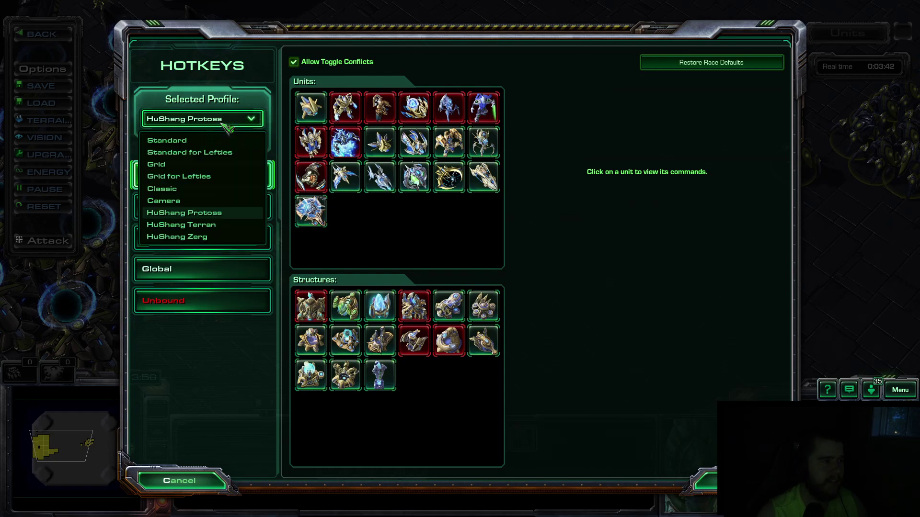
click(222, 216)
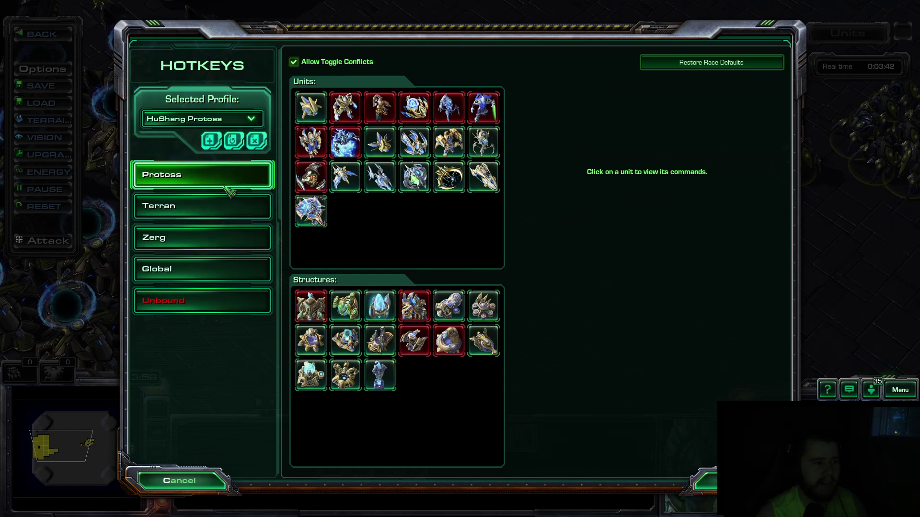
- In the global Unit Management hotkeys, clear the alternates of Choose Ability or A.I. Target and bind X as its alternate
click(206, 274)
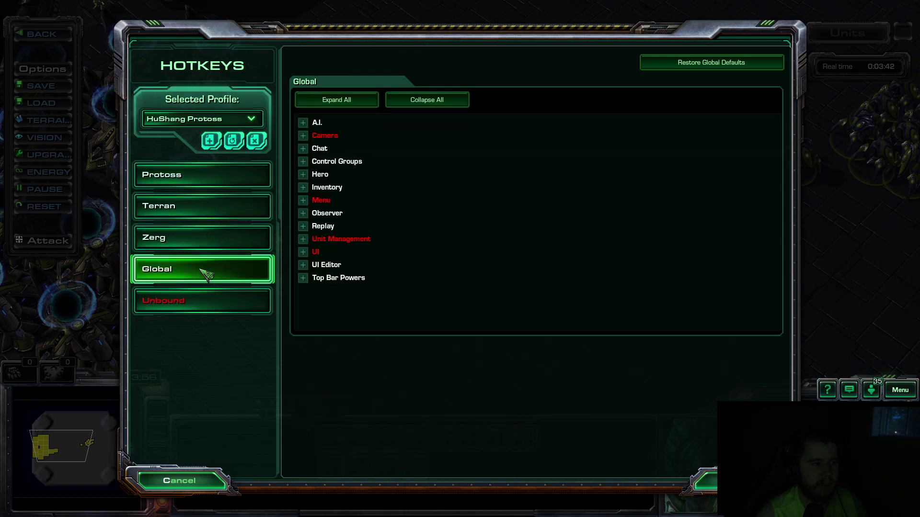
click(305, 242)
scroll(316, 239, down, 2)
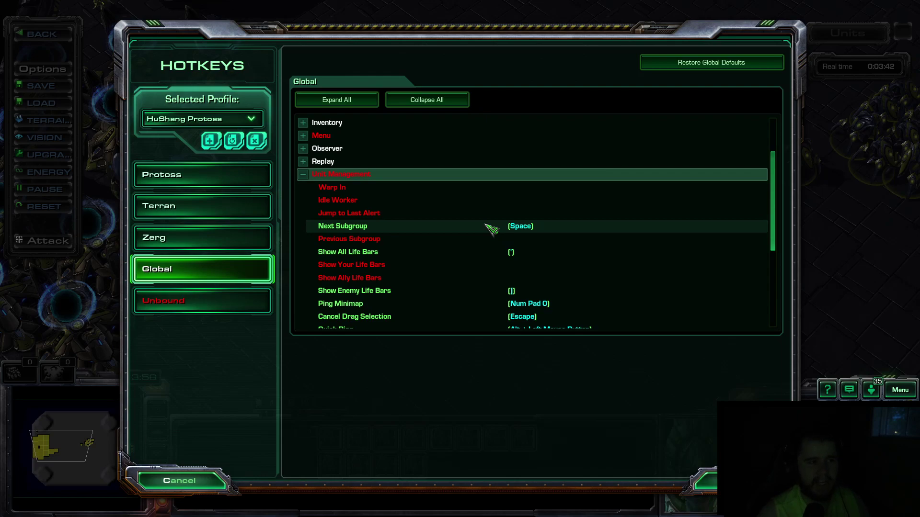
scroll(491, 229, down, 4)
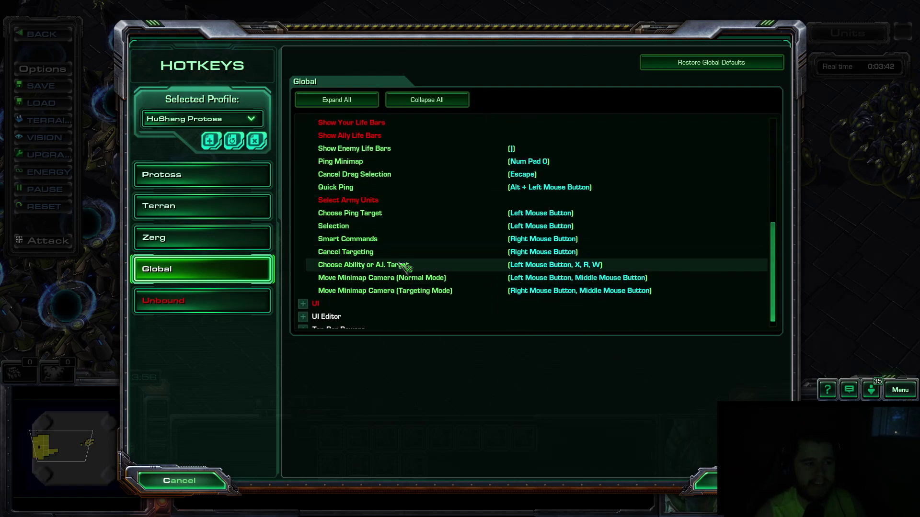
click(405, 266)
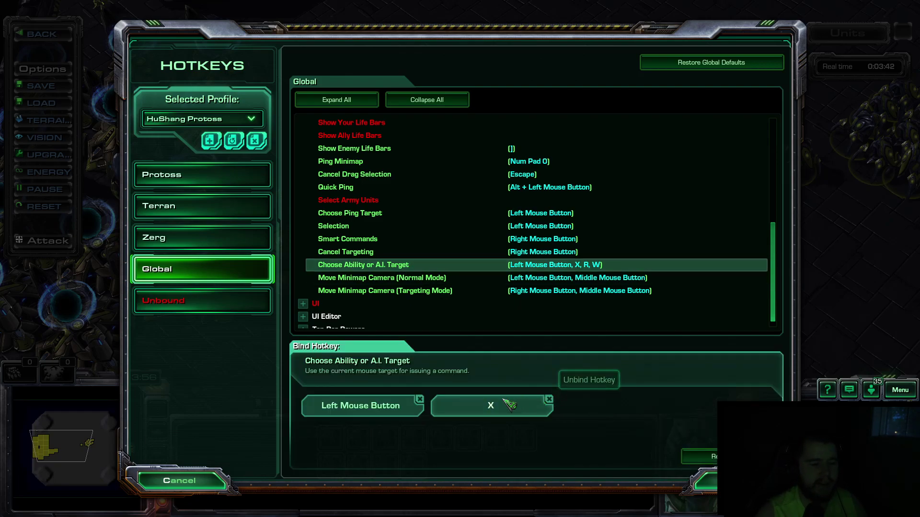
click(549, 400)
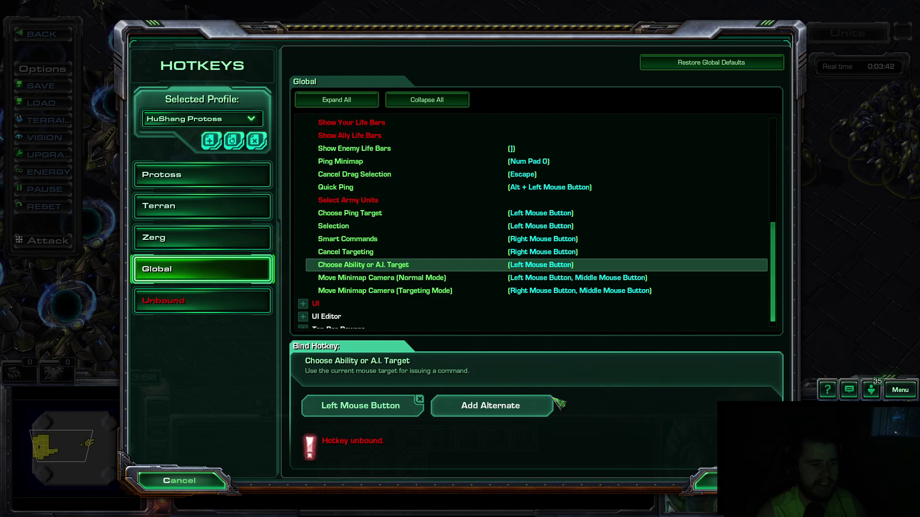
click(502, 410)
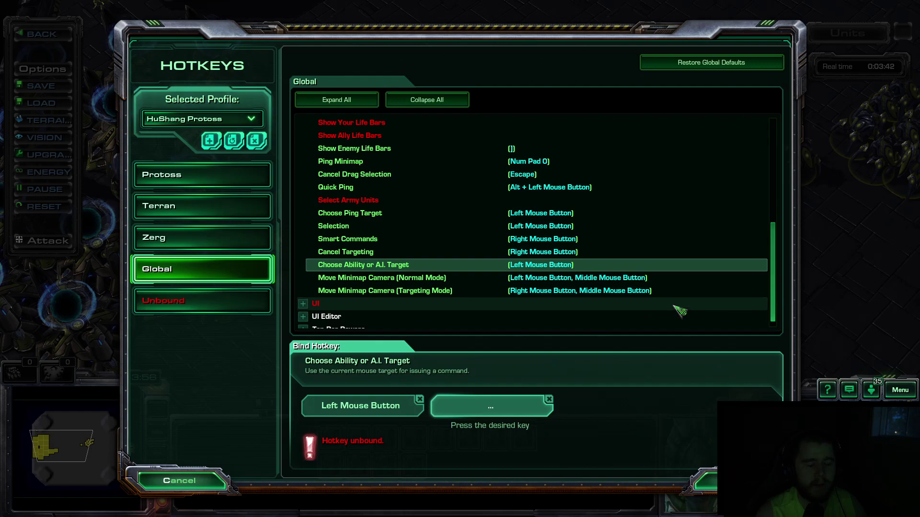
key(x)
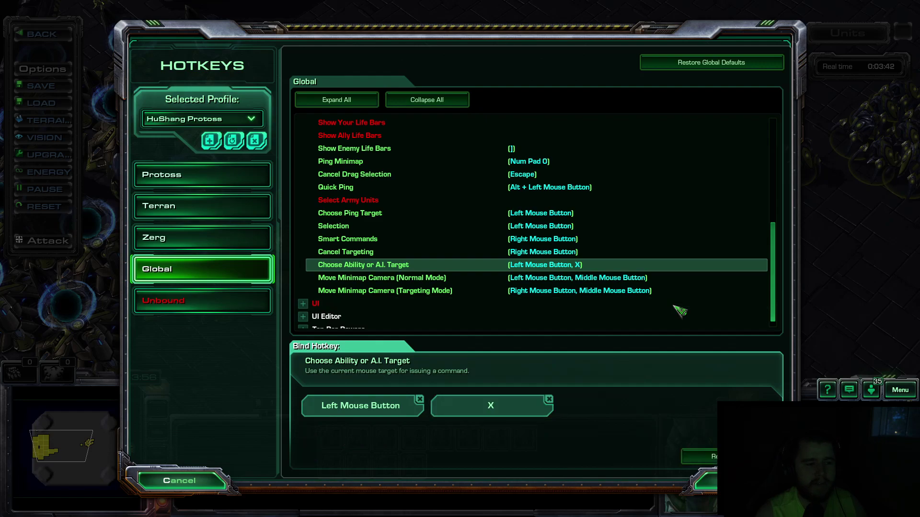
- Compare the Protoss Gateway's Warp In Zealot hotkeys with the global Choose Ability or A.I. Target binding
click(215, 184)
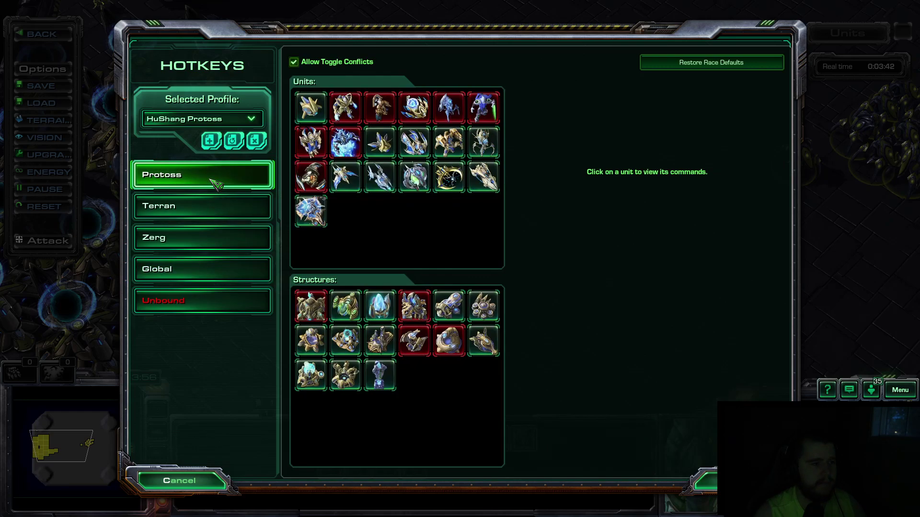
click(417, 307)
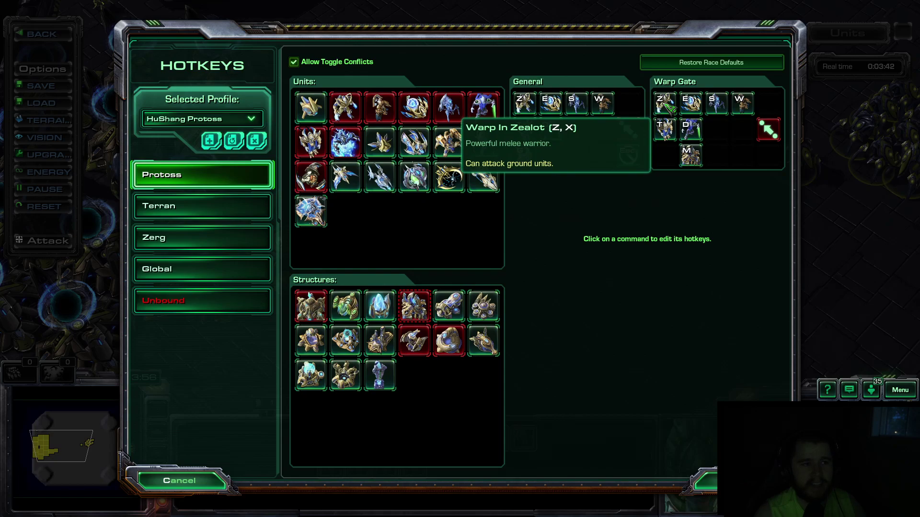
click(254, 269)
click(556, 265)
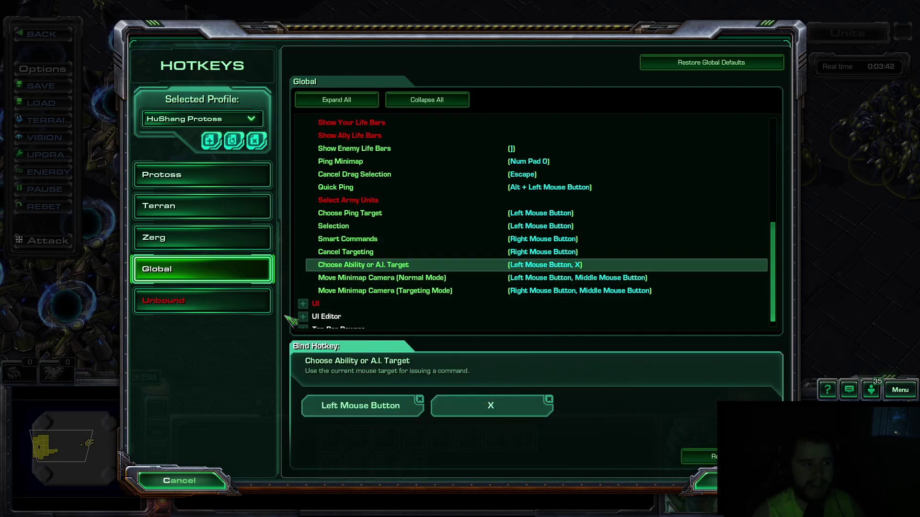
click(232, 176)
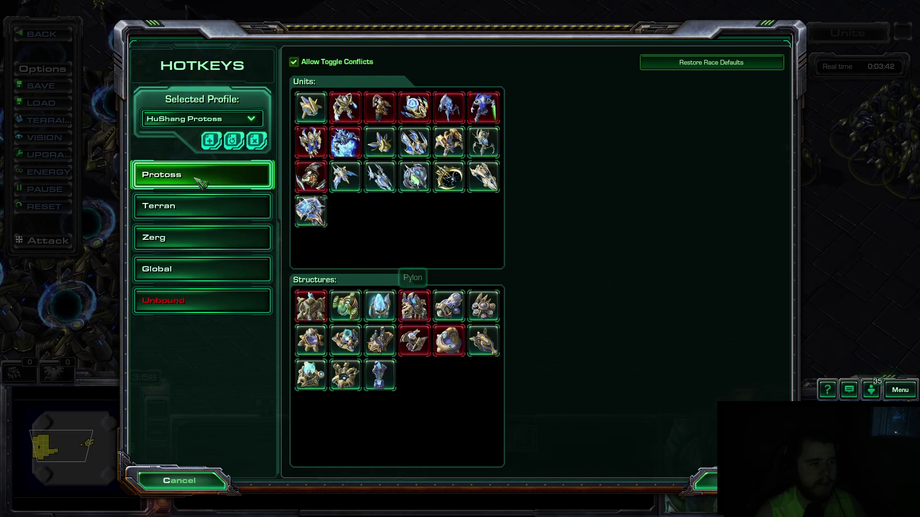
click(422, 311)
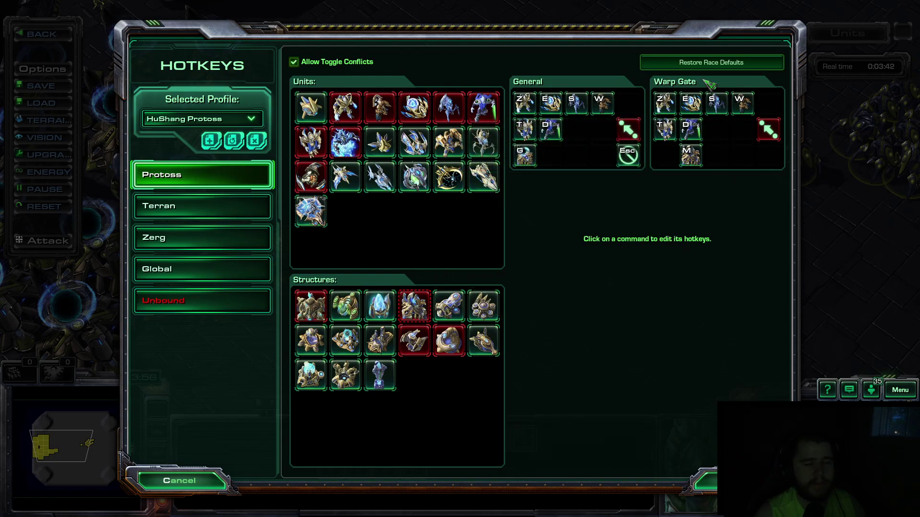
- Review the Warp Gate hotkeys for Zealot, Stalker and Adept against the global targeting binding, keeping W for Warp In Adept
click(671, 102)
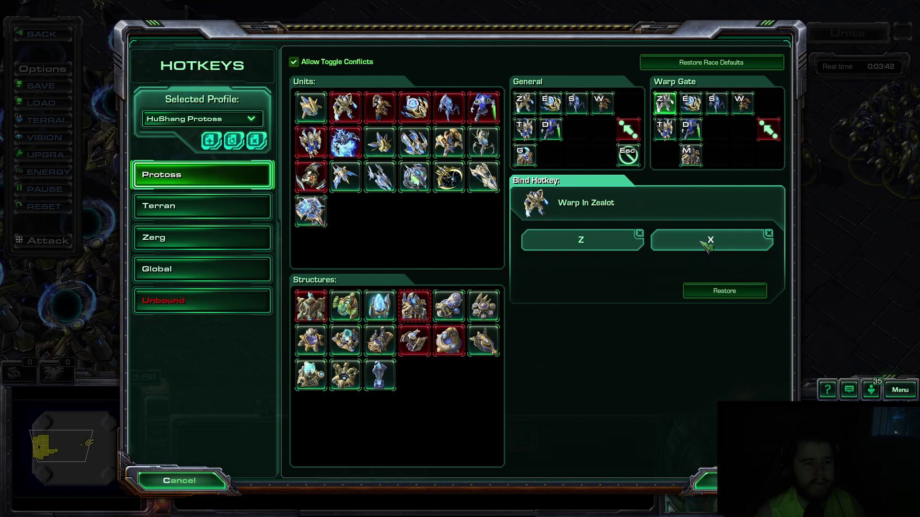
click(716, 103)
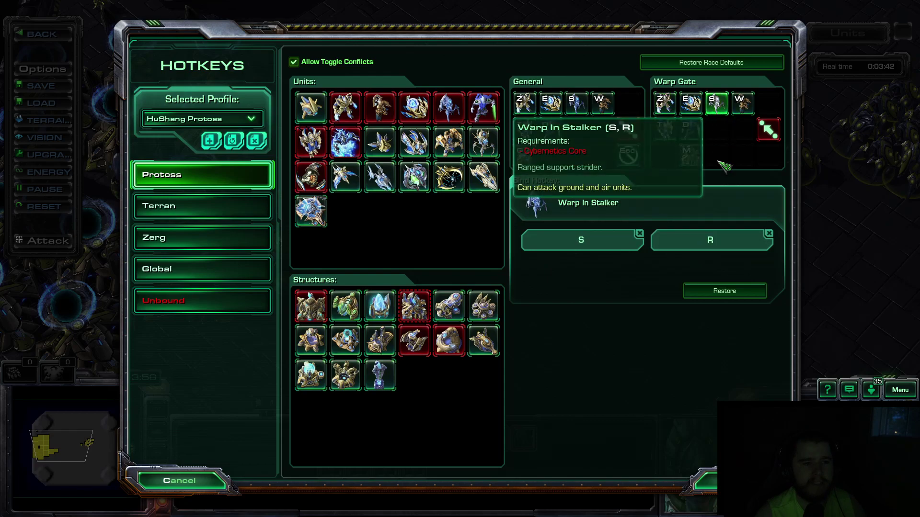
click(741, 103)
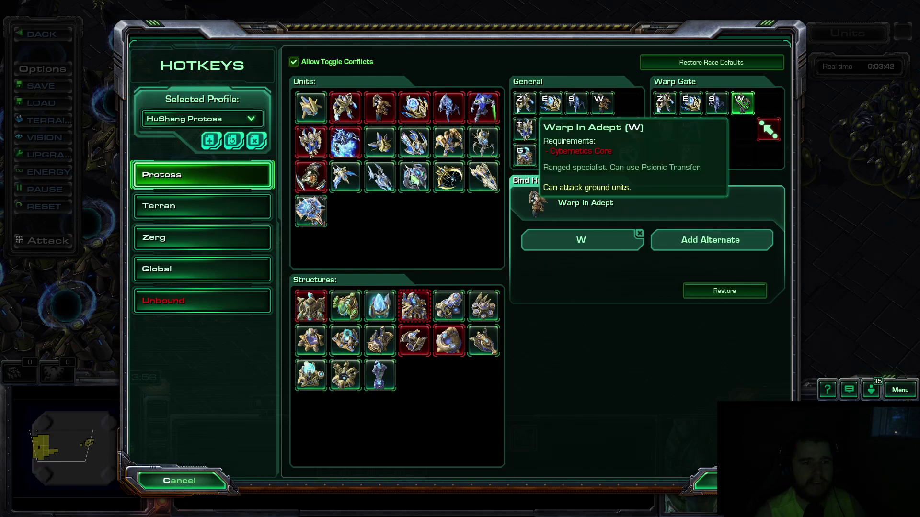
click(583, 239)
key(w)
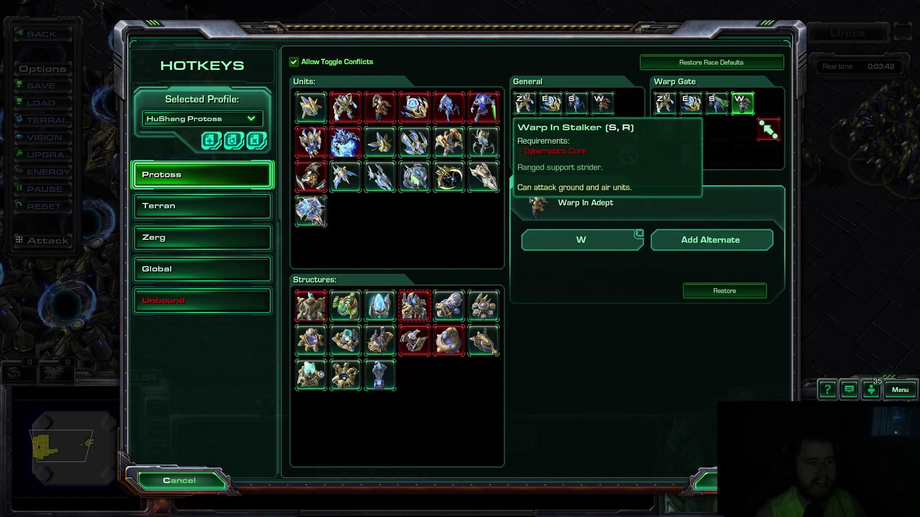
click(242, 269)
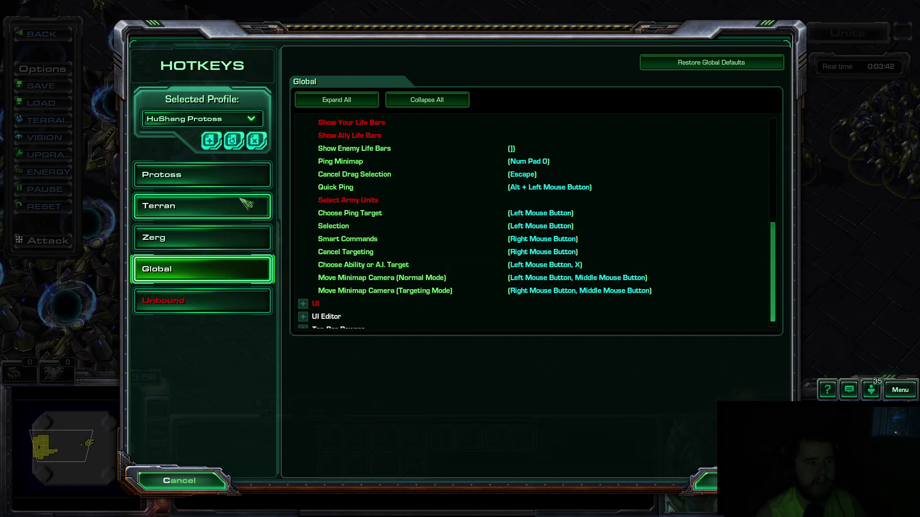
click(247, 176)
click(414, 306)
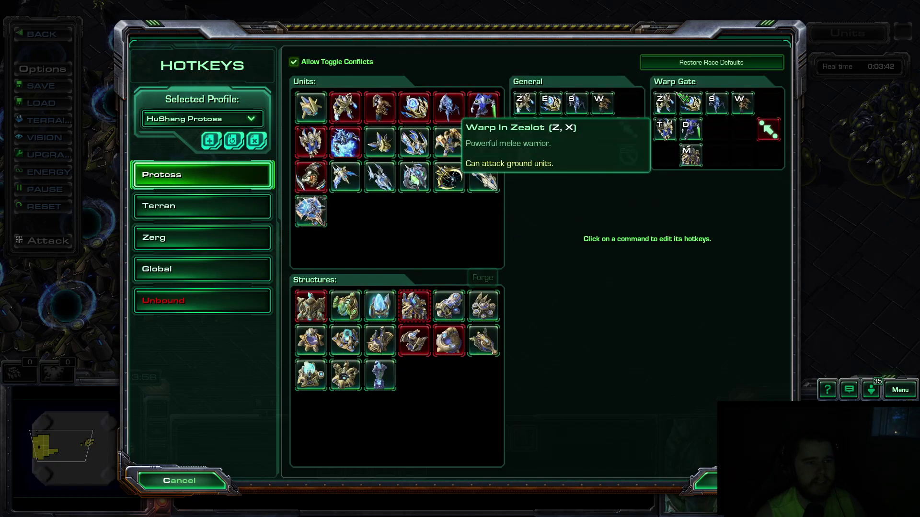
- Save the hotkey profile despite its unbound keys and return to the match
click(707, 481)
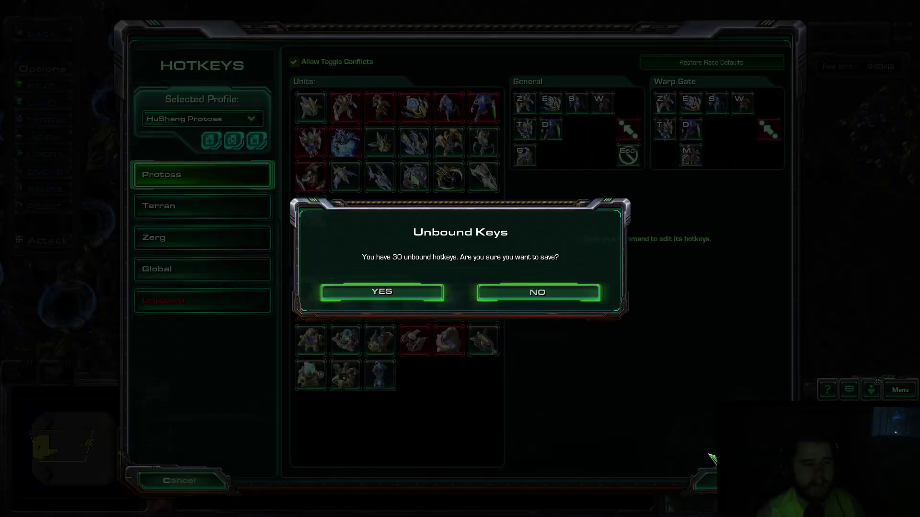
click(388, 293)
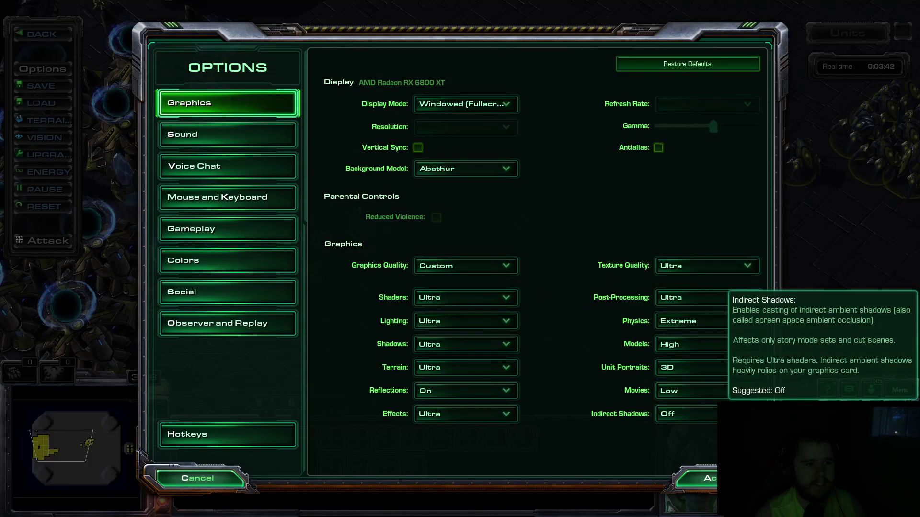
key(Escape)
key(Escape)
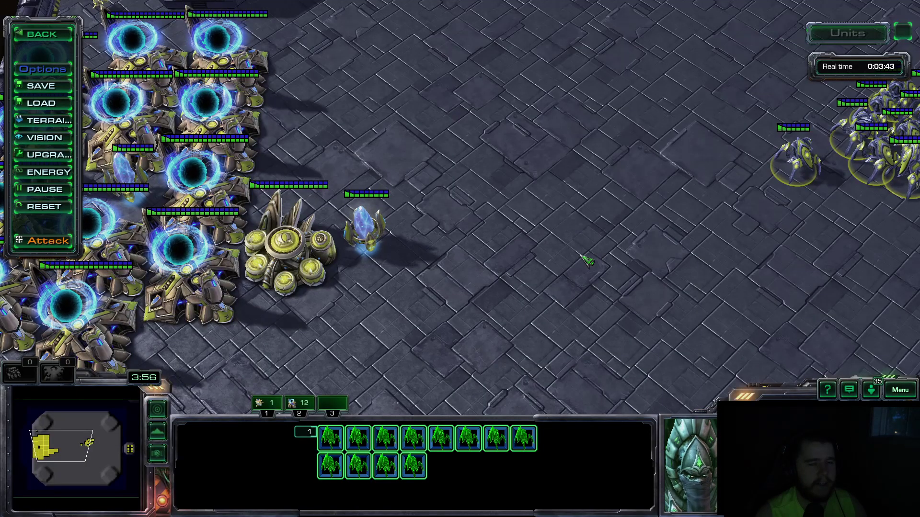
- Quit the unit tester match to its score screen
key(F10)
key(Escape)
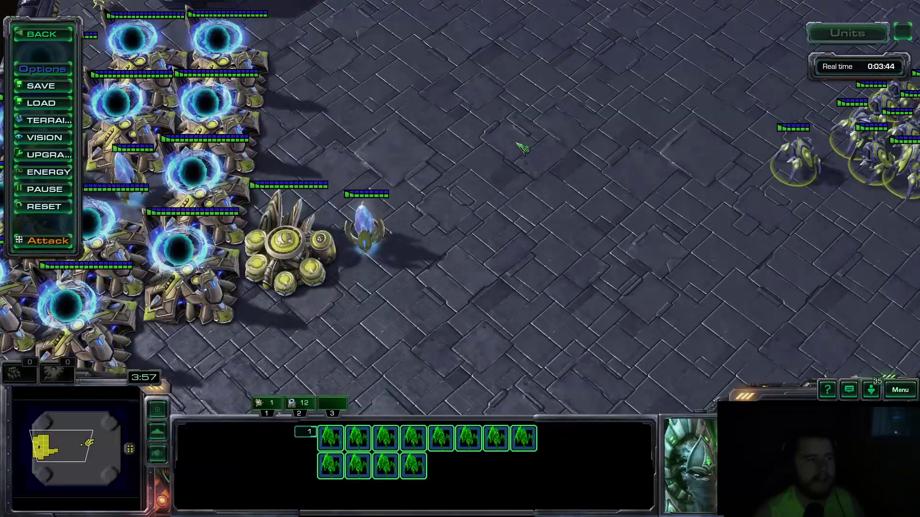
key(F10)
key(q)
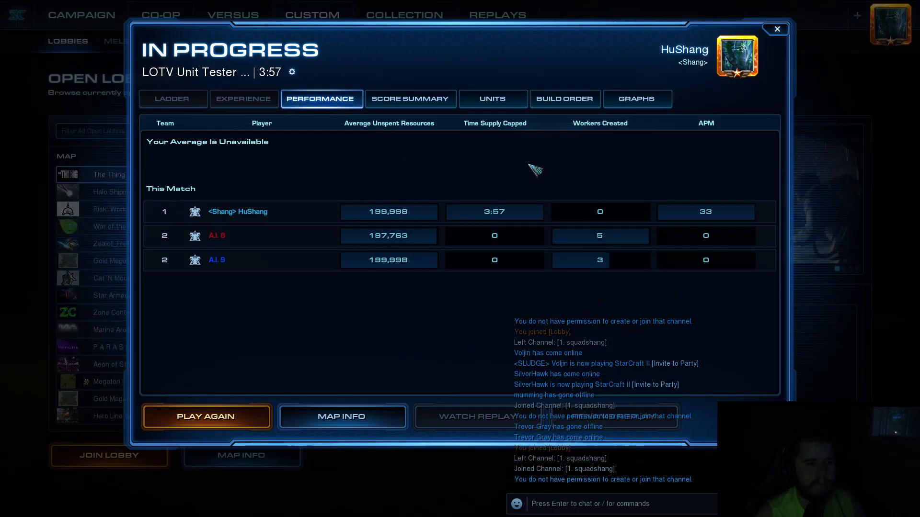
- Write "Lotv Unit Tester OP" as a message in the squadshang chat channel
key(Return)
text(Lotv Unit Tester OP)
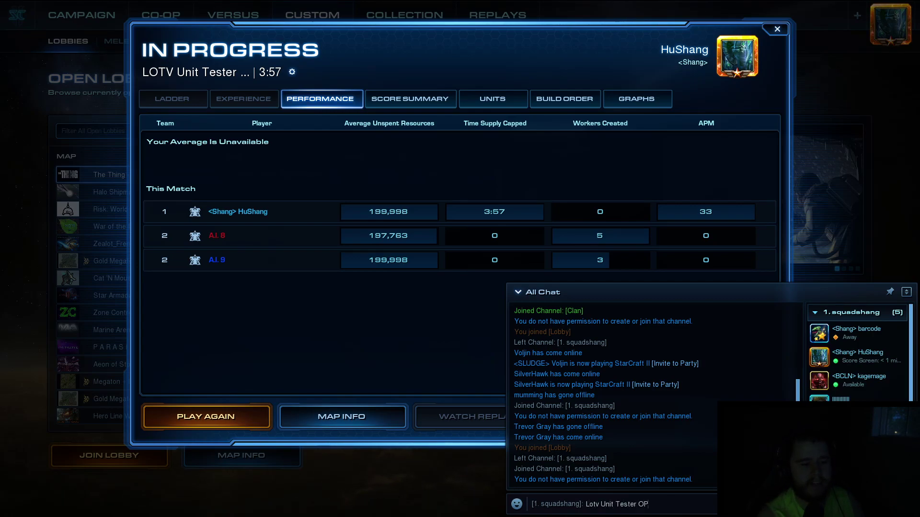
- Change the chat message to read "Lotv Unit Tester Online" and close the match score screen
key(BackSpace)
text(nline)
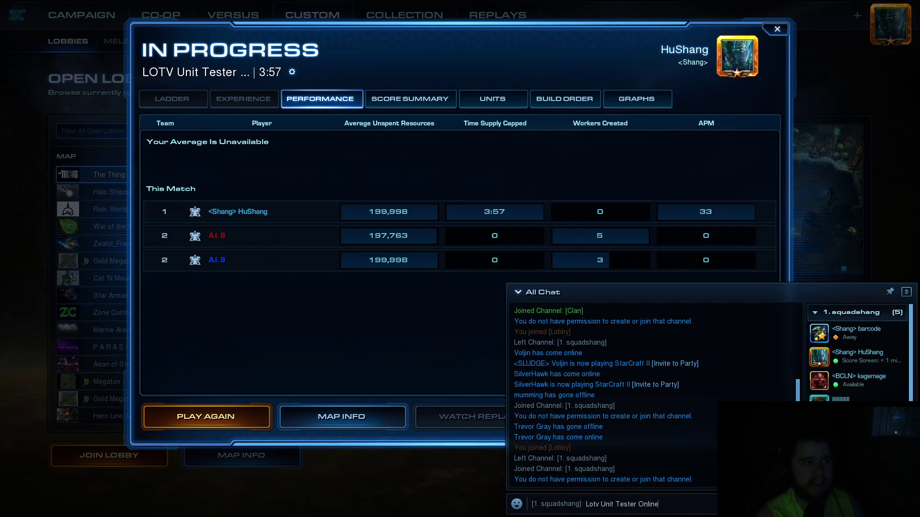
click(778, 29)
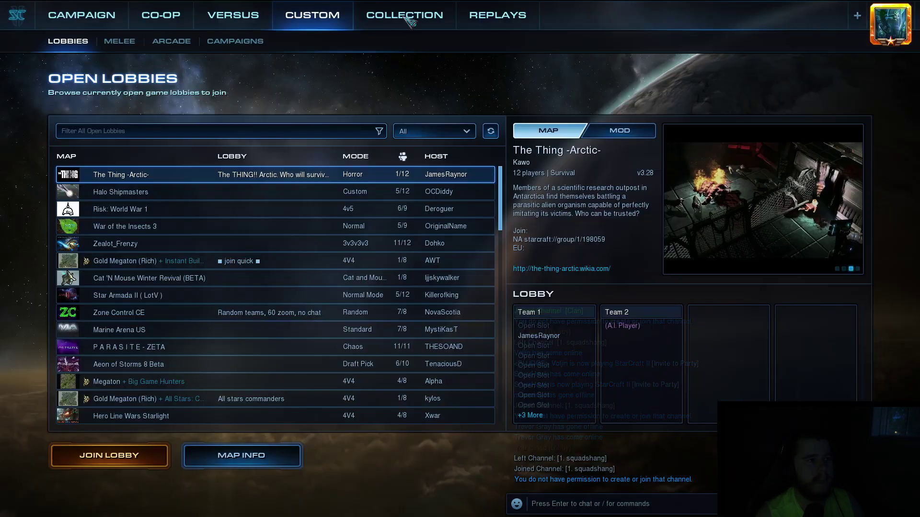
- Search the Arcade maps for "lotv unit tester online"
click(180, 33)
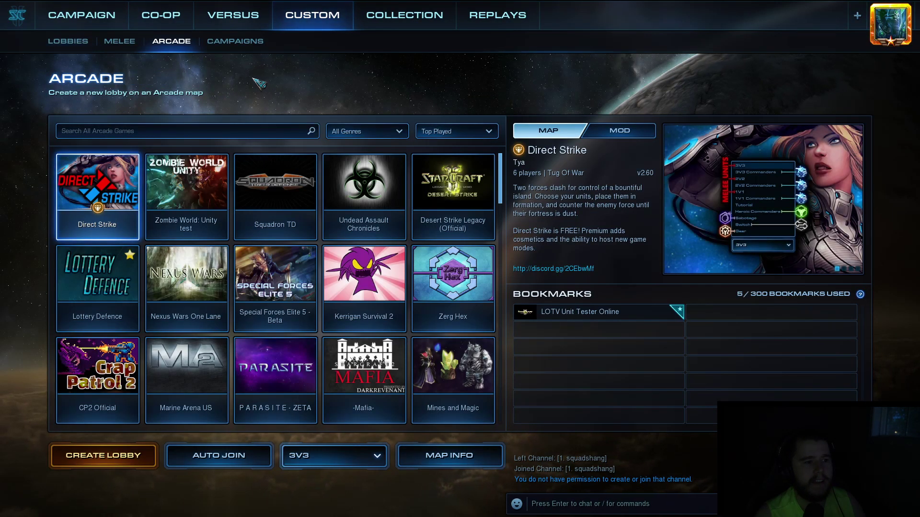
click(168, 132)
text(lotv unit tester o)
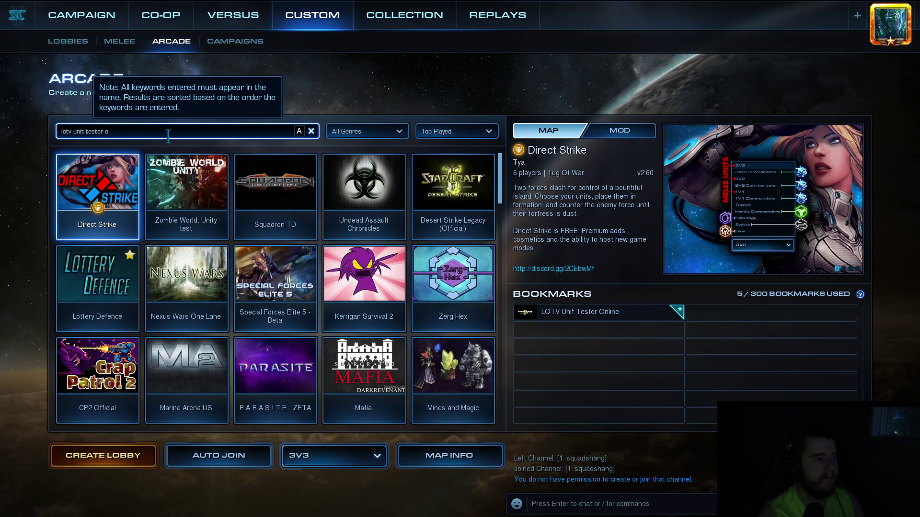
text(nline)
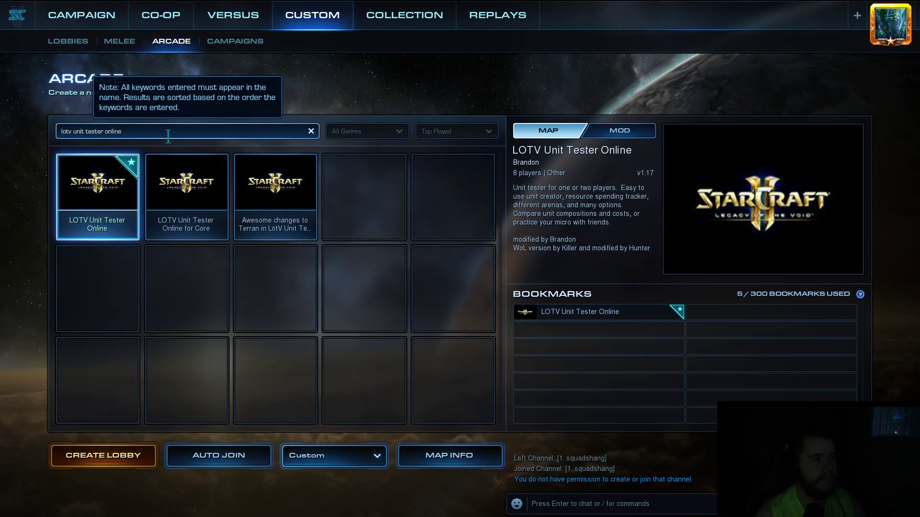
key(Return)
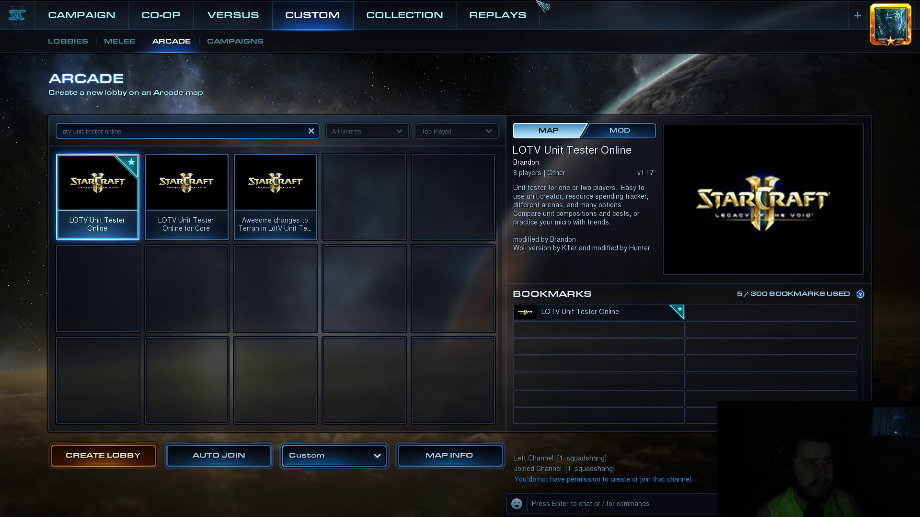
- Show the Jagannatha LE (128) replay in its folder in File Explorer
click(501, 8)
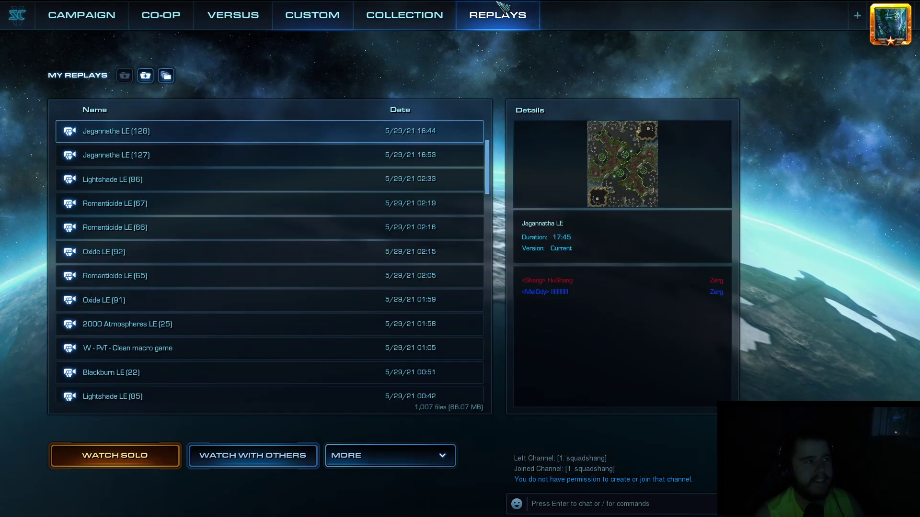
right_click(186, 131)
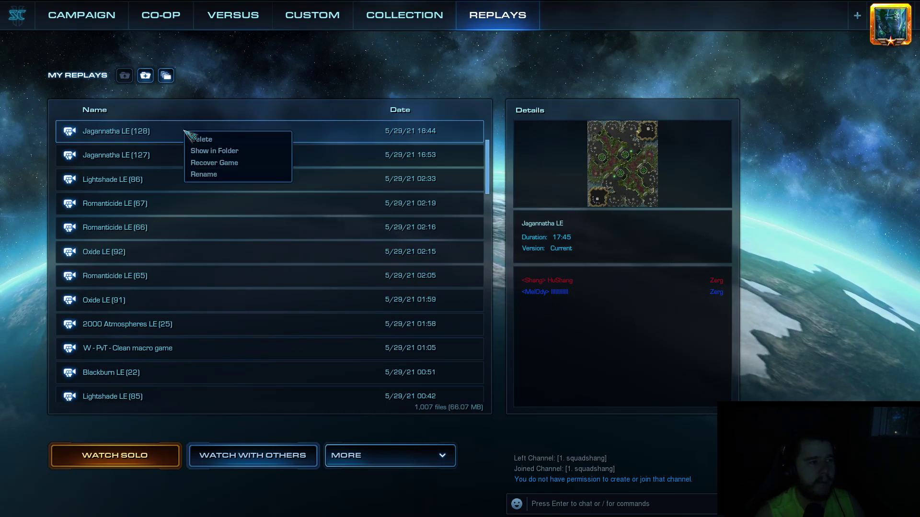
click(230, 151)
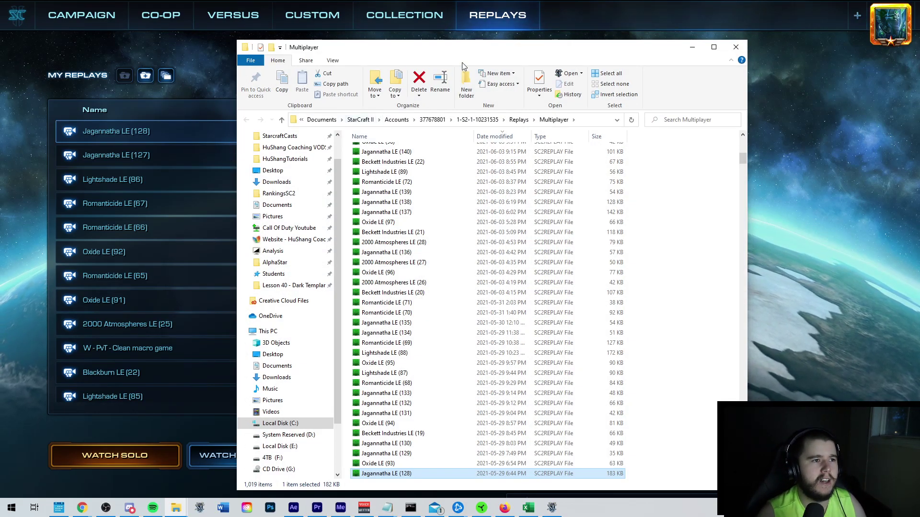
drag(474, 54, 471, 25)
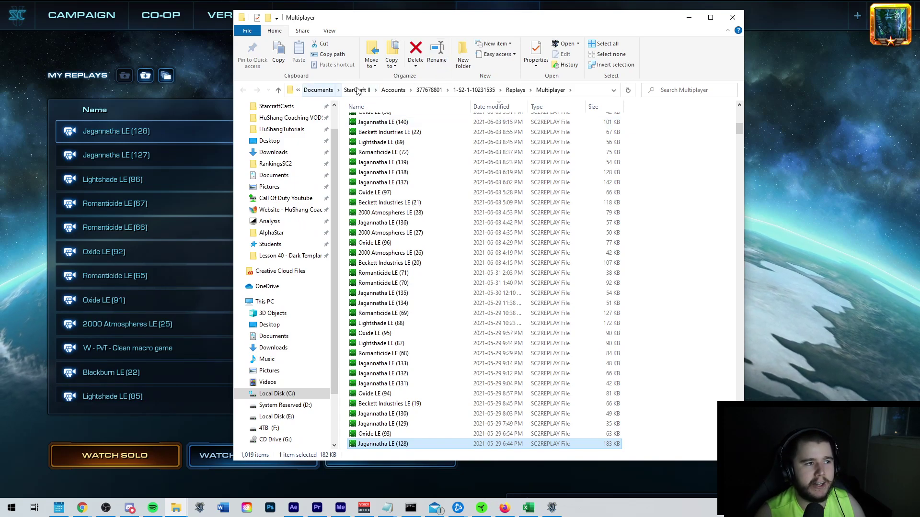
- Go up from the replay folder to the account folder and open its Hotkeys folder
click(428, 91)
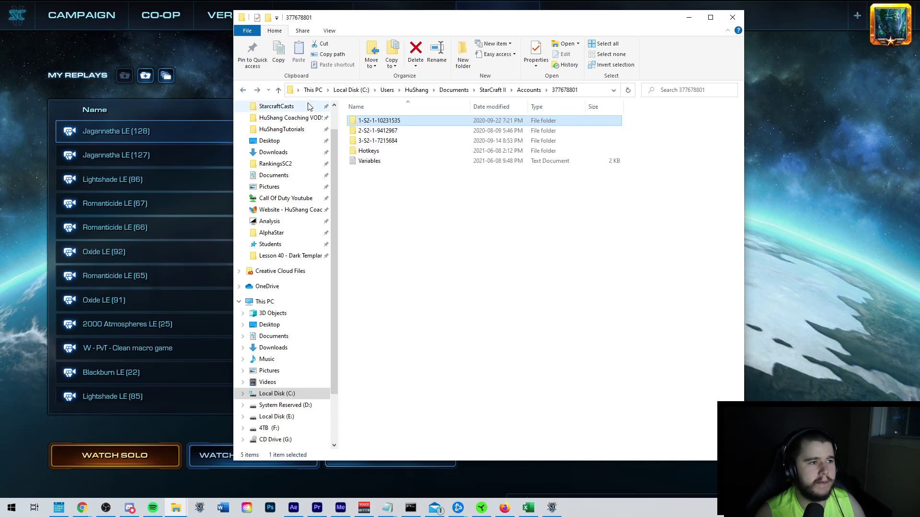
click(243, 89)
click(426, 90)
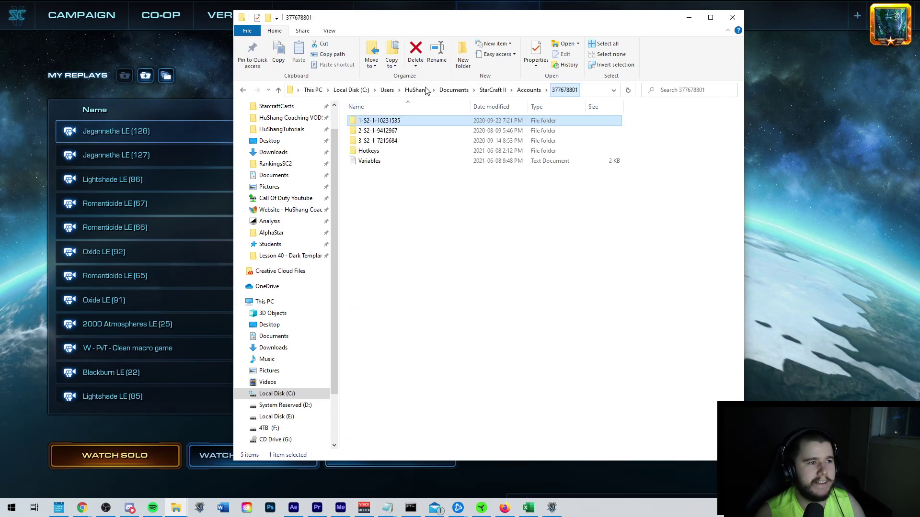
double_click(409, 151)
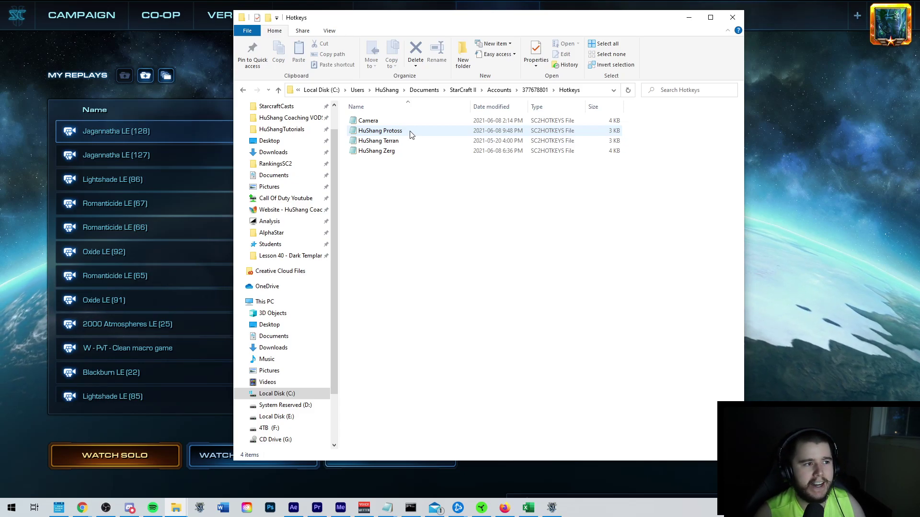
- Open the Protoss hotkey file with Notepad through the choice of apps, without making it the default
right_click(411, 135)
click(399, 136)
right_click(399, 134)
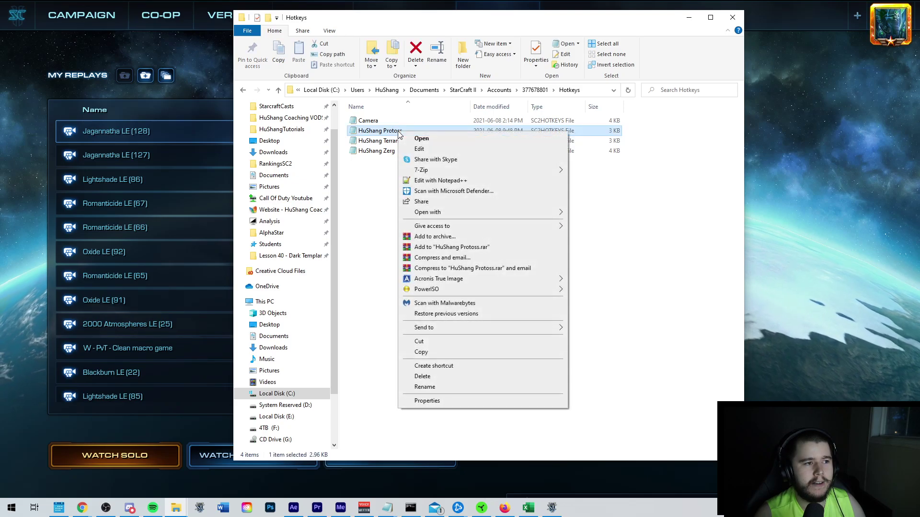
mouse_move(445, 214)
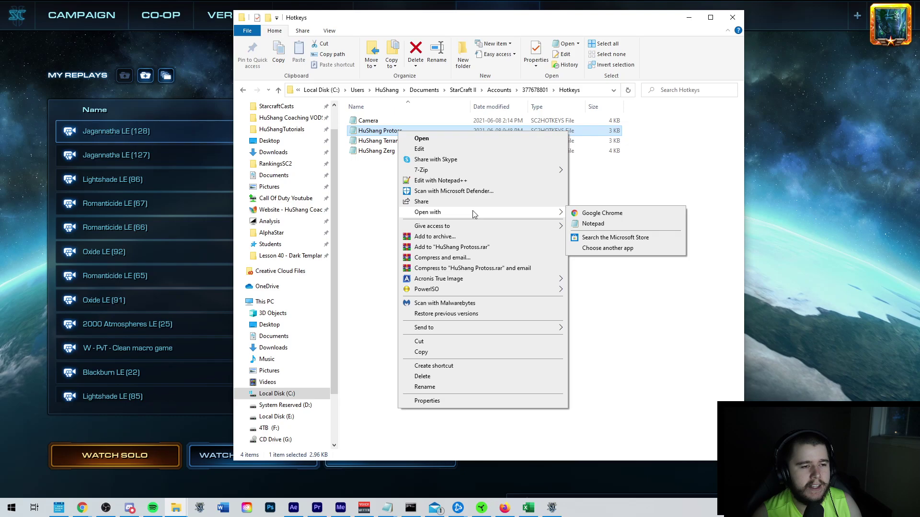
click(603, 249)
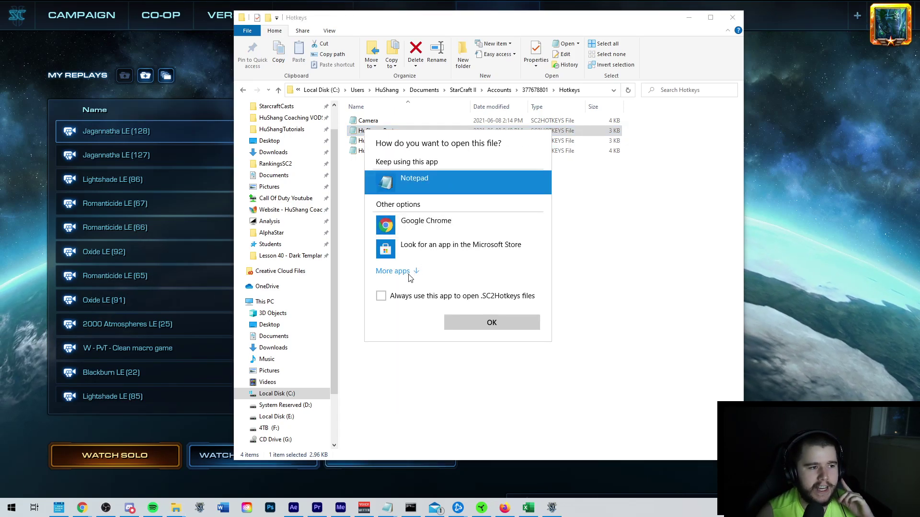
click(394, 272)
scroll(412, 271, down, 8)
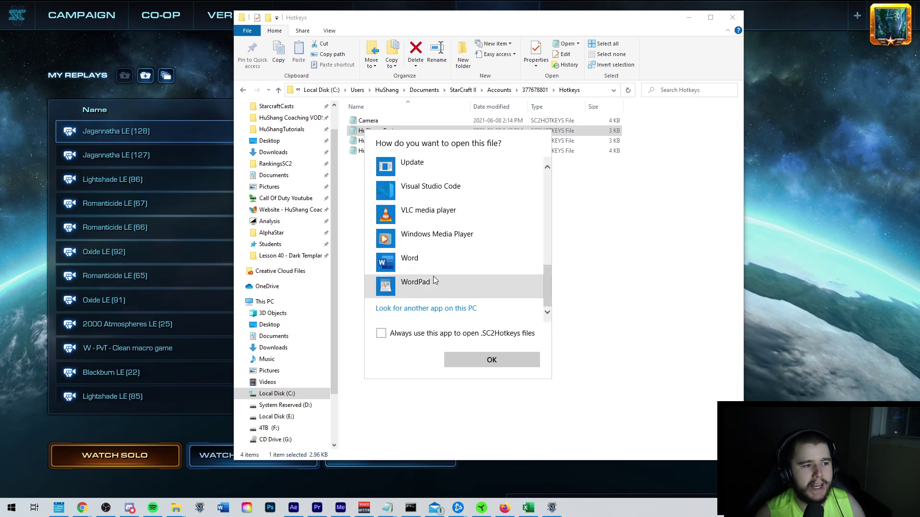
scroll(441, 280, up, 7)
scroll(456, 286, up, 3)
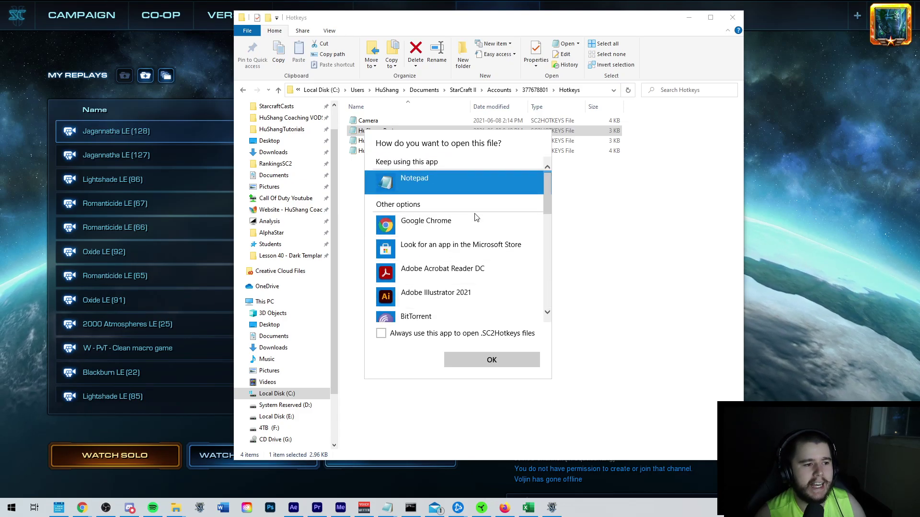
click(496, 361)
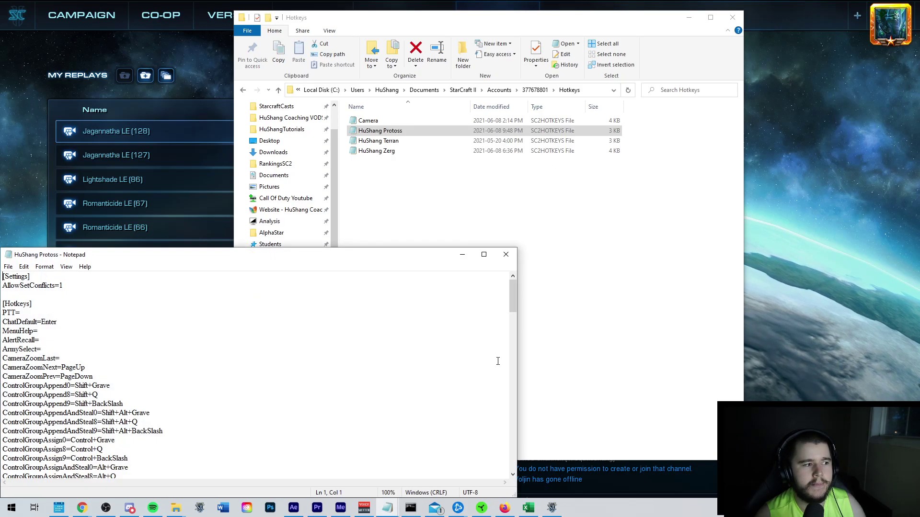
- Add R and W to the TargetChoose entry so it reads LeftMouseButton,X,R,W
drag(387, 259, 638, 42)
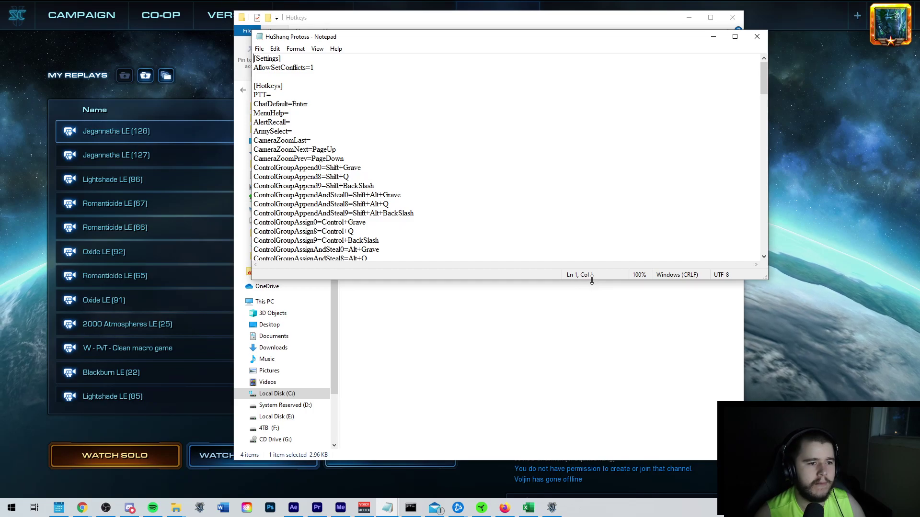
drag(590, 279, 589, 468)
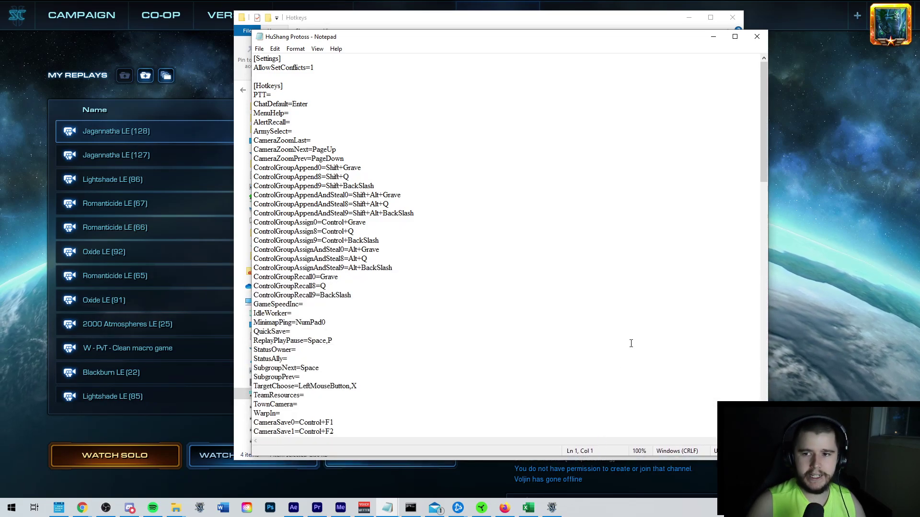
scroll(456, 196, down, 7)
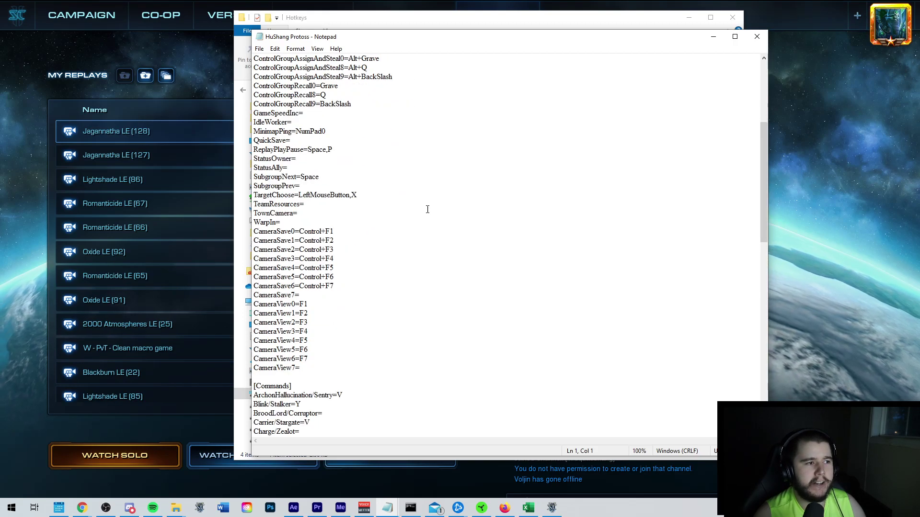
scroll(427, 210, down, 1)
drag(254, 167, 362, 167)
click(365, 167)
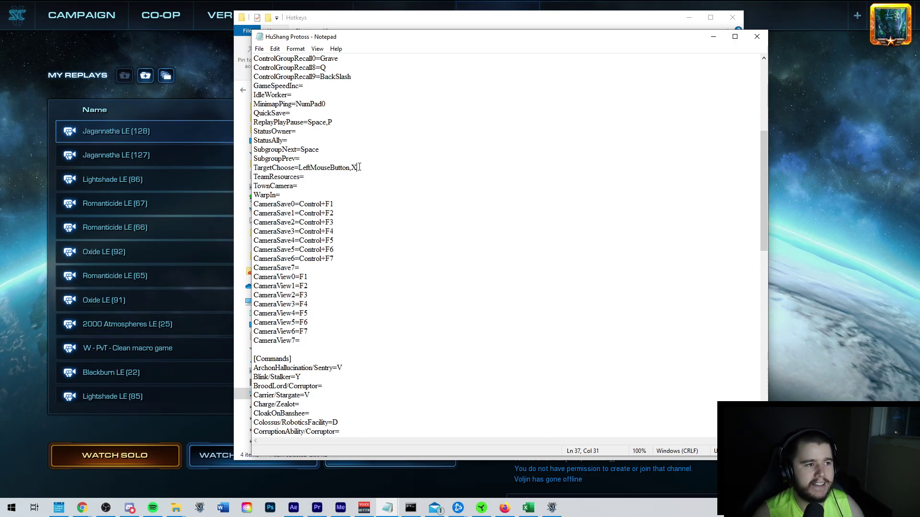
text(,R,W)
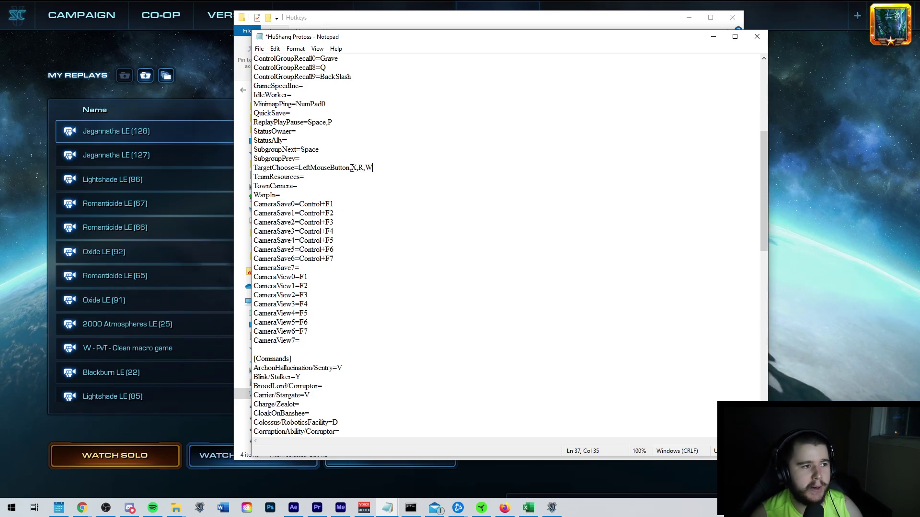
click(363, 167)
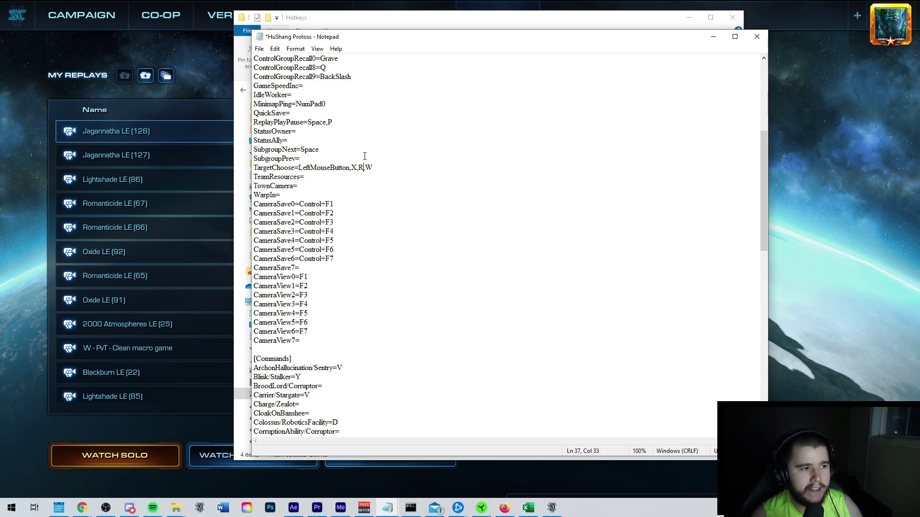
click(375, 163)
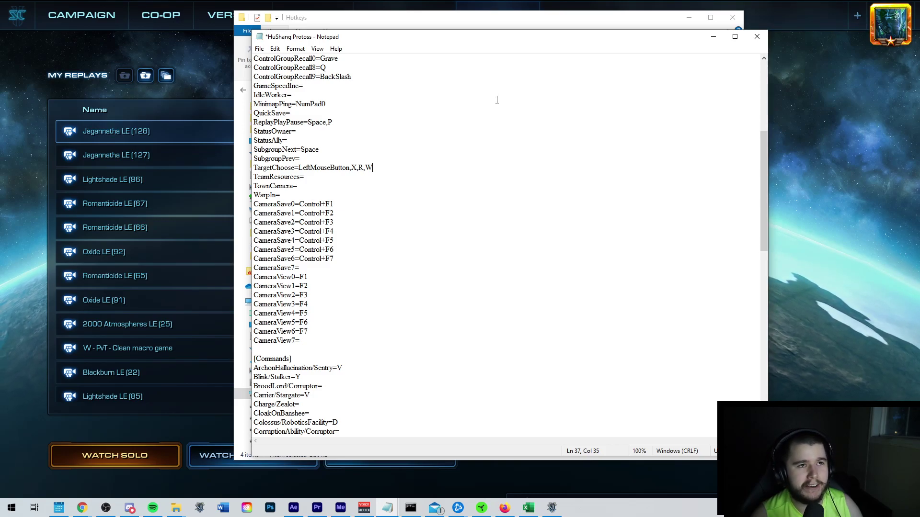
- Exit StarCraft II, switch back to Notepad and save the edited Protoss hotkey file
click(834, 188)
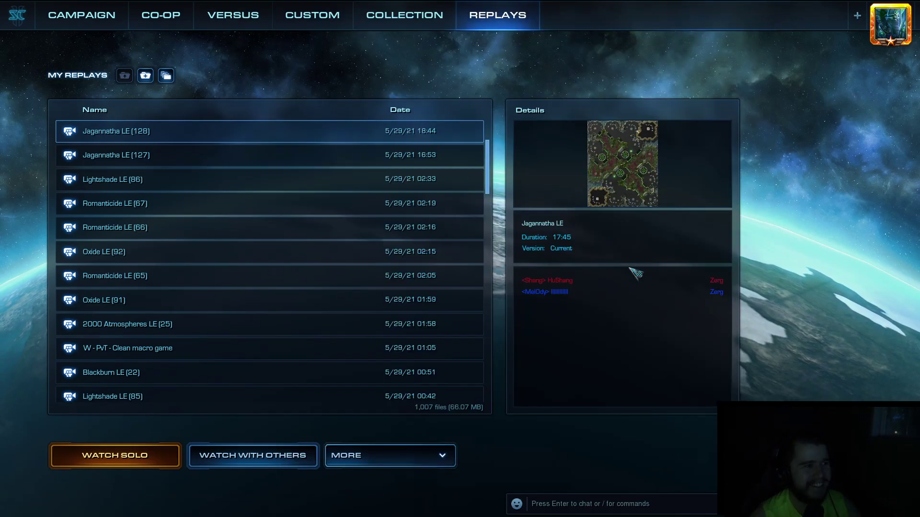
key(F10)
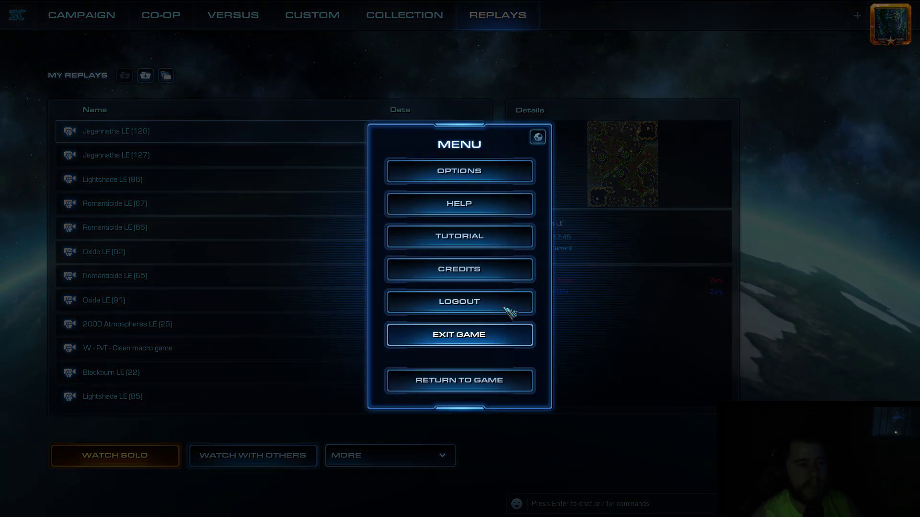
key(alt+Tab)
click(259, 48)
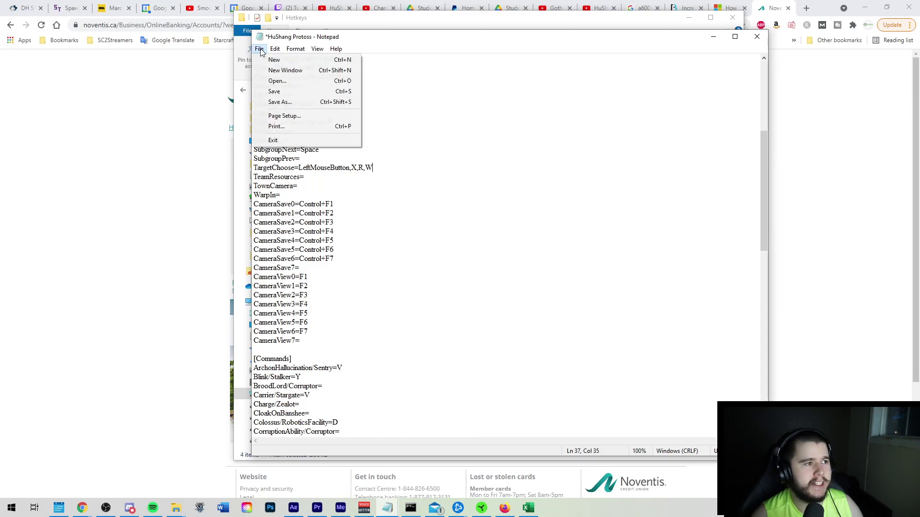
click(285, 91)
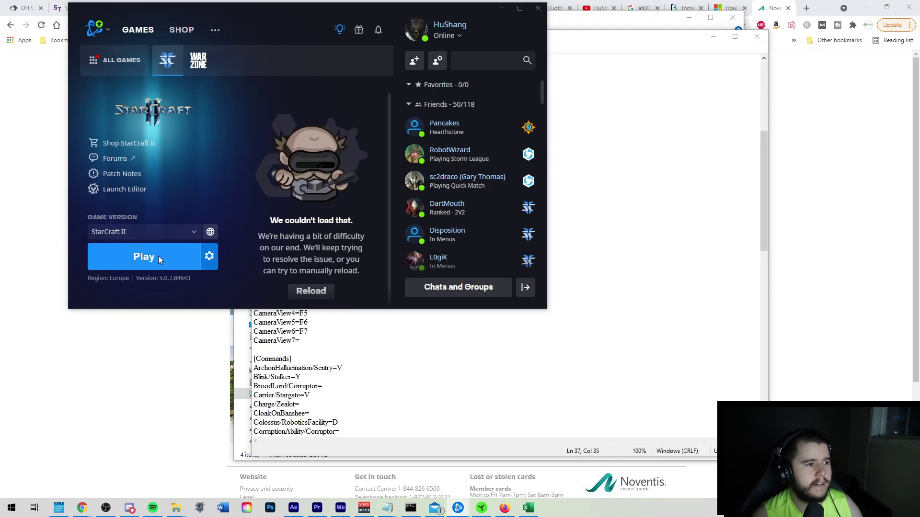
- Relaunch StarCraft II from Battle.net and log out of the European region
click(161, 260)
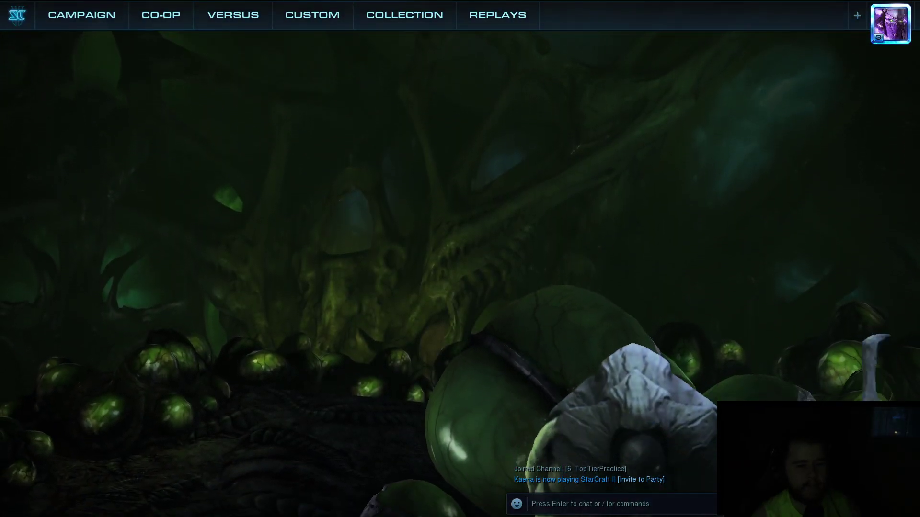
key(F10)
click(421, 302)
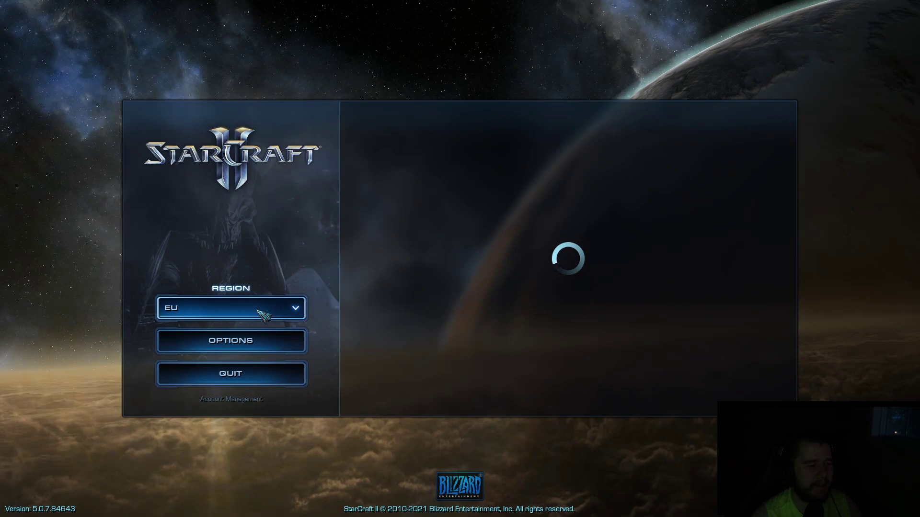
- Set the login region to US and log in with the account password
click(230, 308)
click(225, 328)
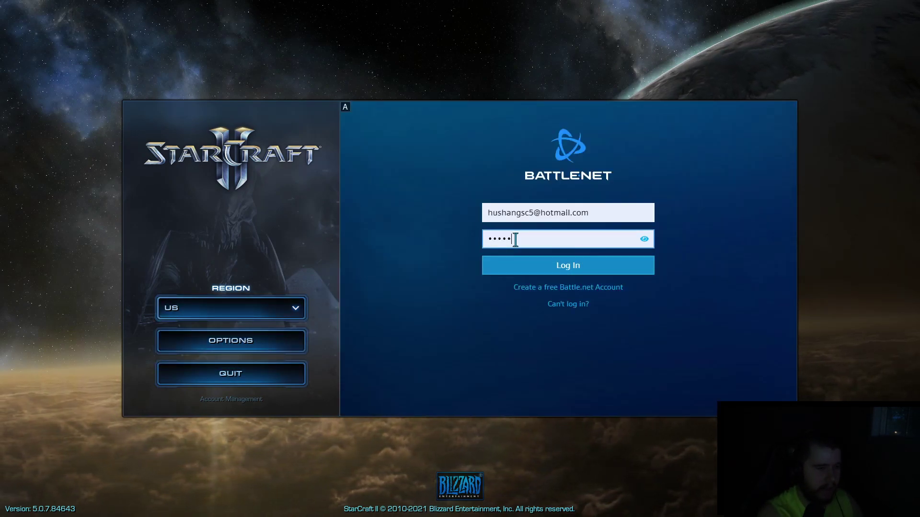
key(Return)
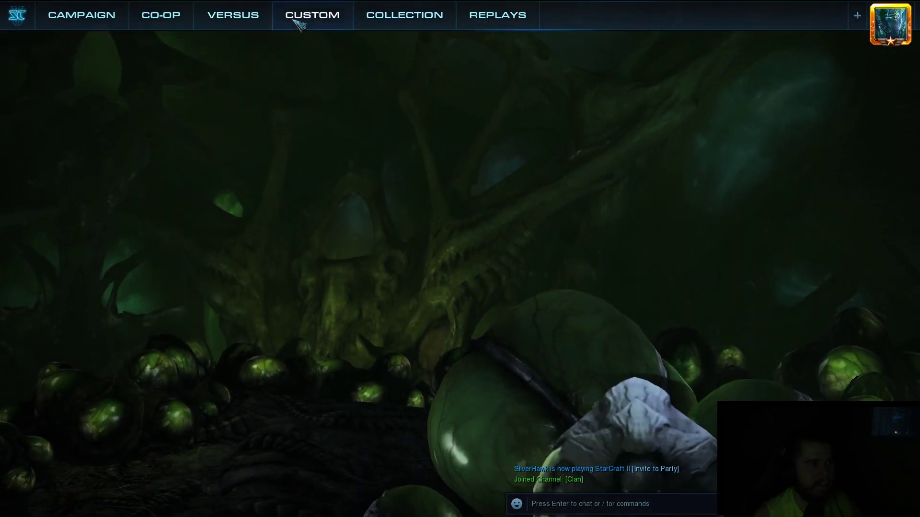
- Create a private arcade lobby for LOTV Unit Tester Online and start the game
click(300, 24)
click(498, 14)
click(312, 14)
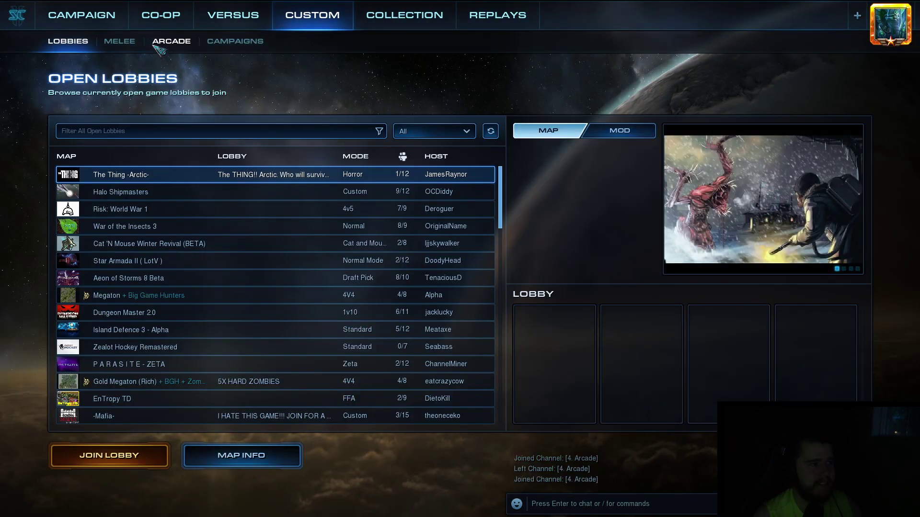
click(163, 42)
double_click(553, 310)
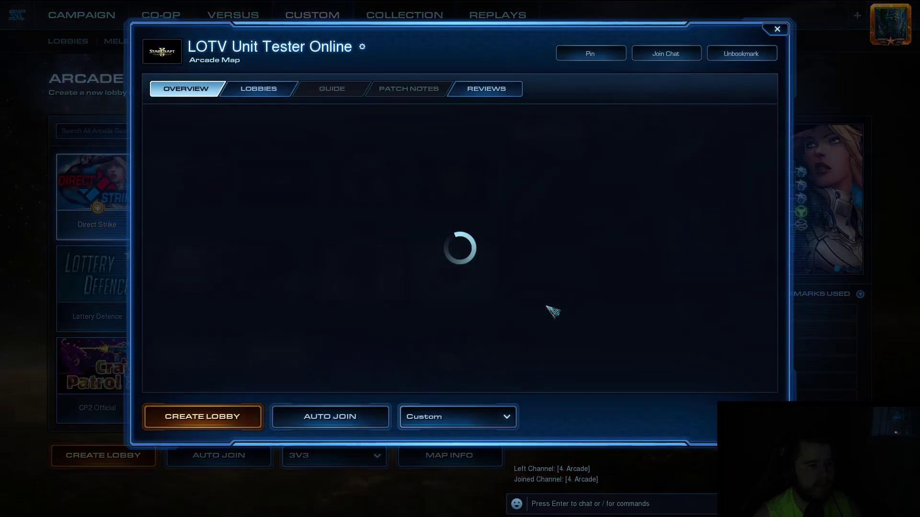
click(250, 415)
click(424, 314)
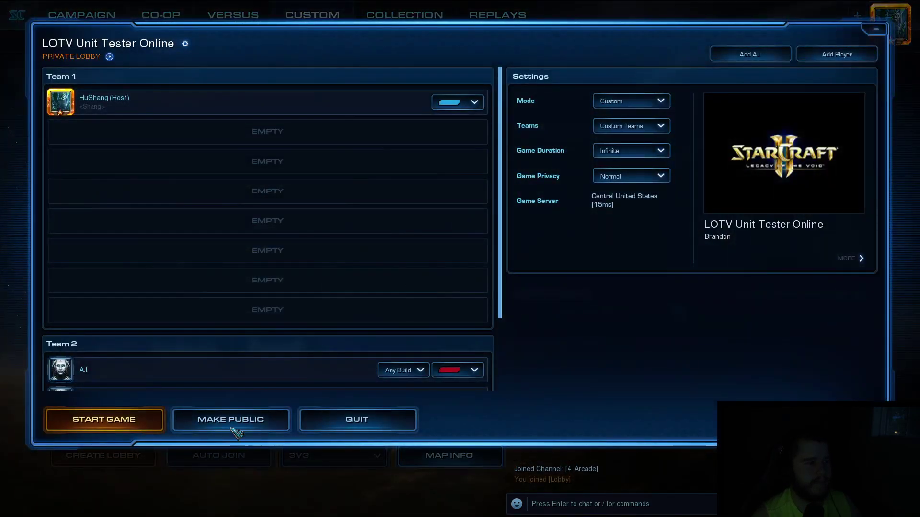
click(127, 419)
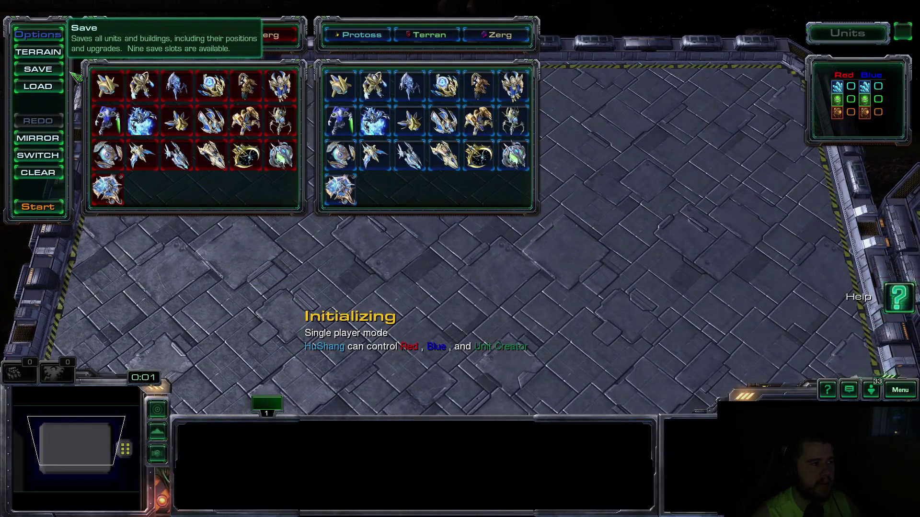
- Create a Probe for Red, start the battle and build a Pylon near the map's western edge
click(107, 85)
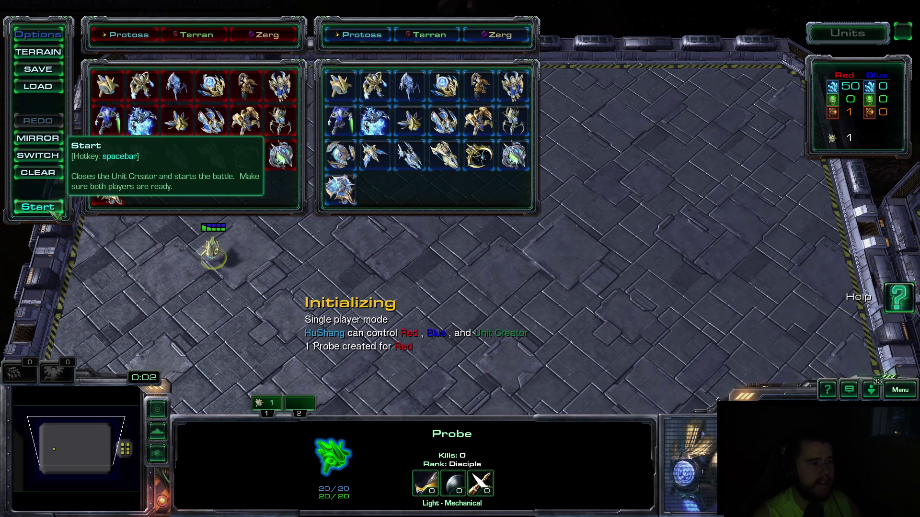
click(38, 207)
key(b)
key(e)
click(91, 218)
- Build a column of four Gateways along the western edge, plus a Cybernetics Core and a second Pylon east of them
key(b)
key(g)
click(199, 99)
key(b)
key(g)
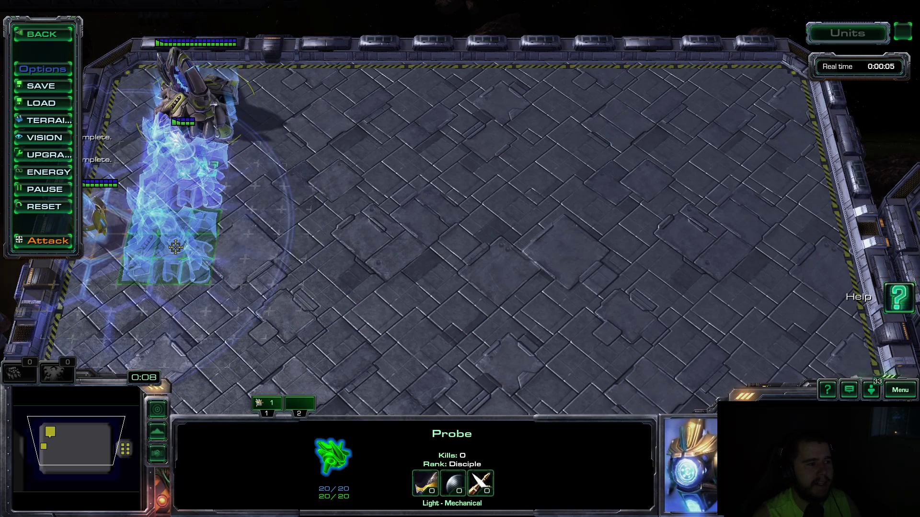
shift+click(256, 297)
key(b)
key(e)
shift+click(332, 265)
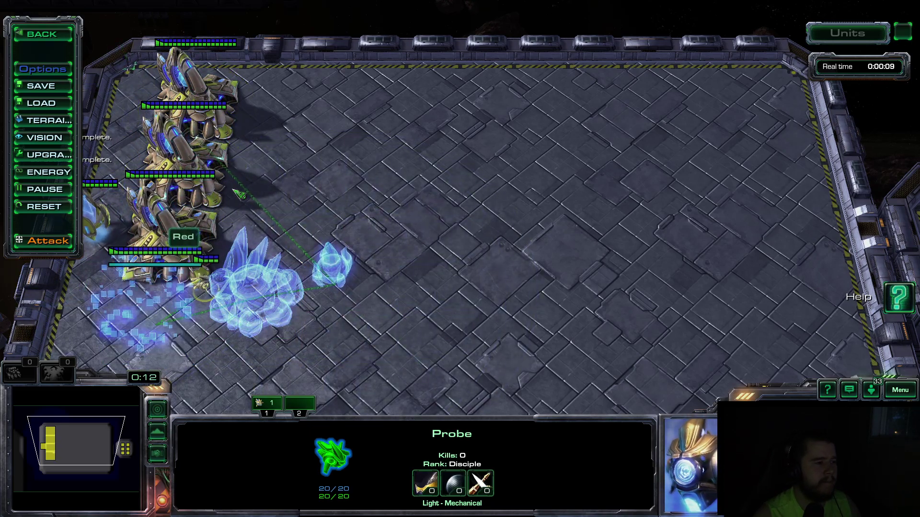
- Assign all four Gateways to control group 2 and transform them into Warp Gates
click(254, 287)
ctrl+click(168, 311)
key(ctrl+2)
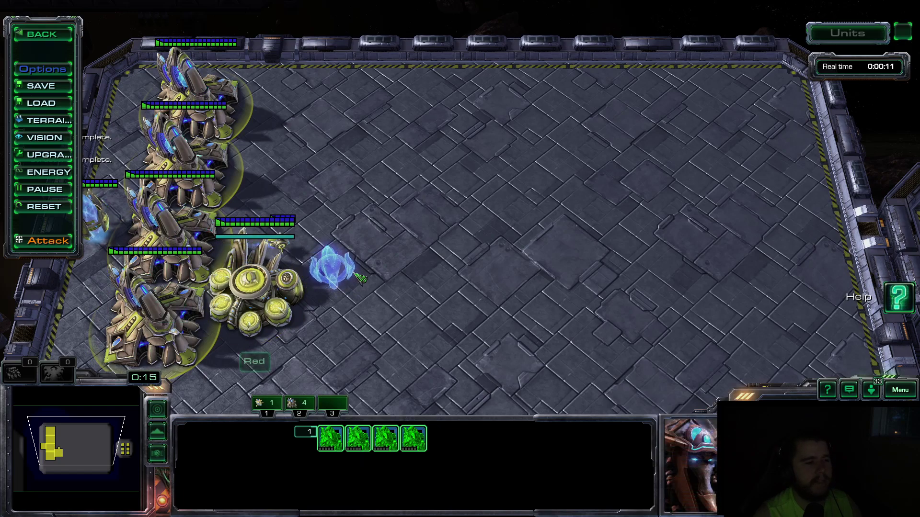
key(z)
key(z)
key(z)
key(z)
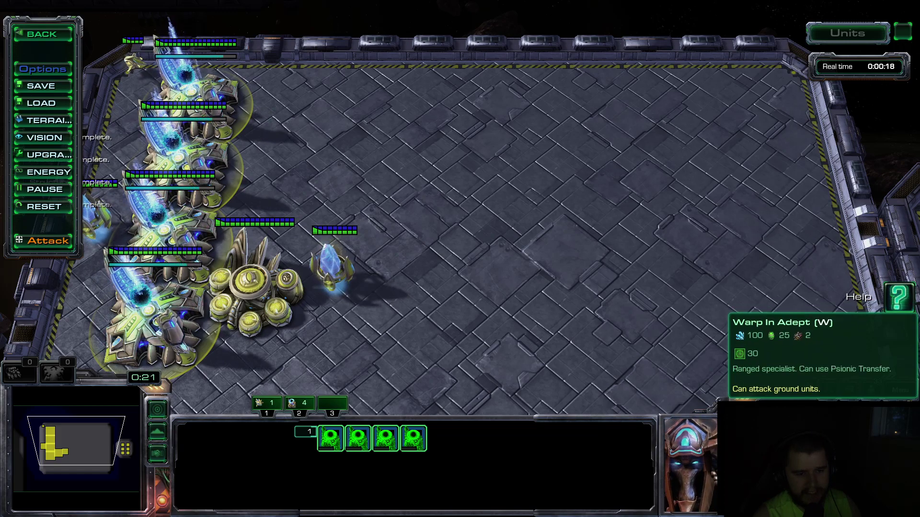
- Warp in four units northeast of the second Pylon and send them toward the map's northeast corner
key(z)
shift+click(408, 148)
shift+click(441, 167)
shift+click(449, 187)
shift+click(423, 196)
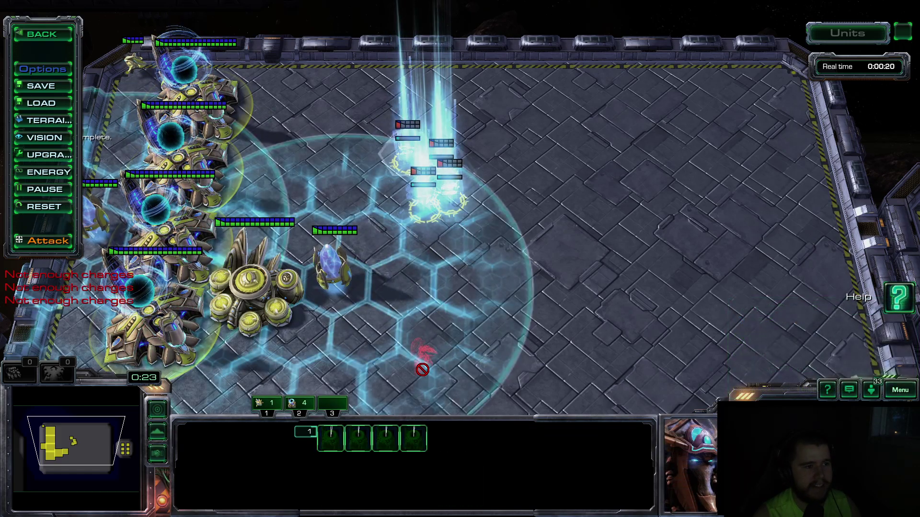
right_click(713, 115)
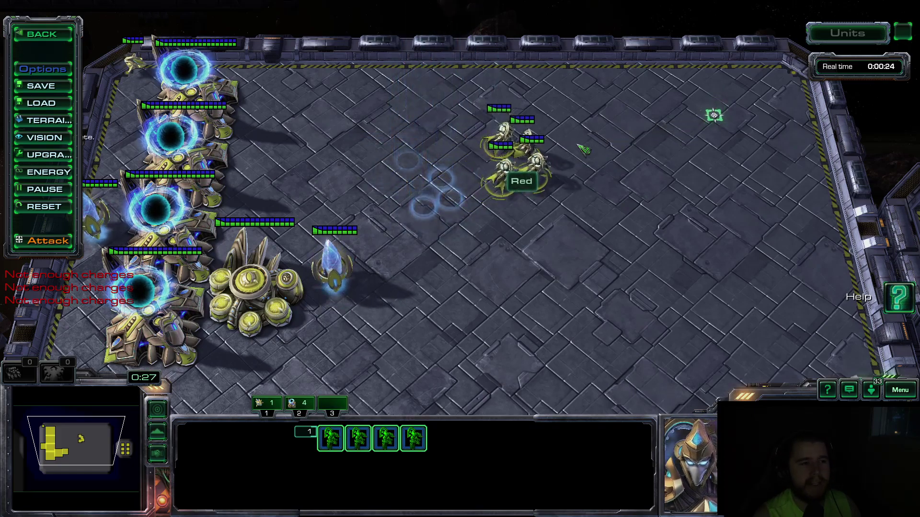
- Switch to the Windows Control Panel, search for keyboard and open the Keyboard Properties
key(super)
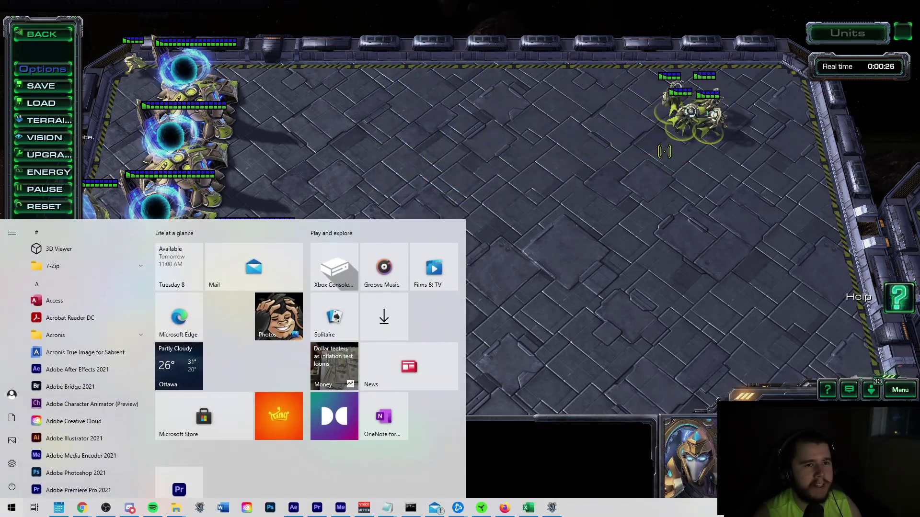
key(super)
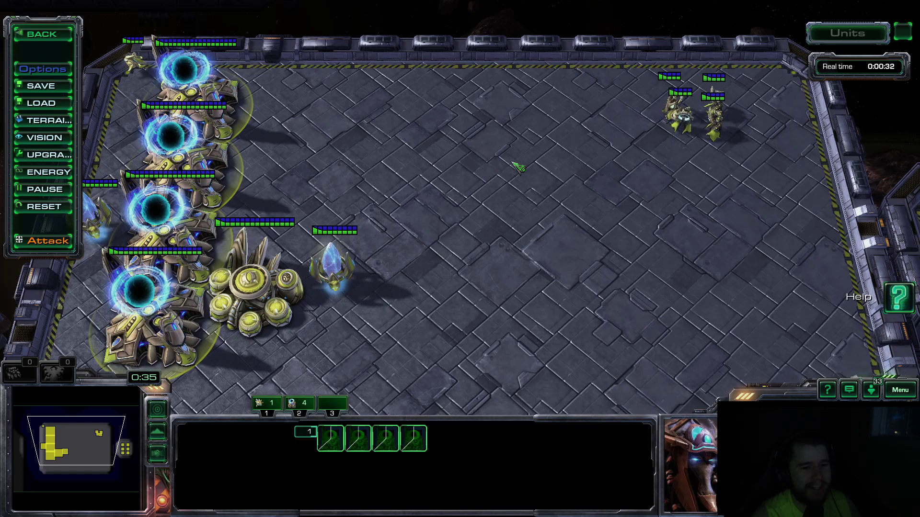
key(super)
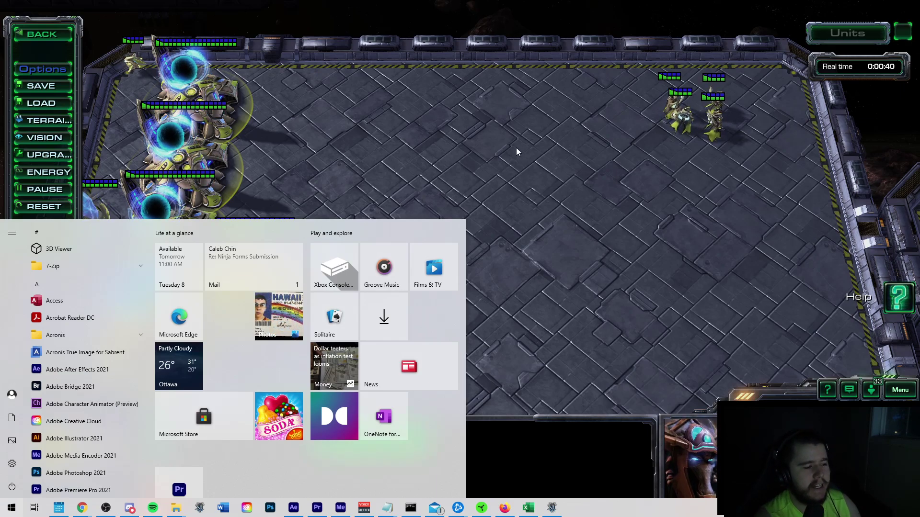
text(control)
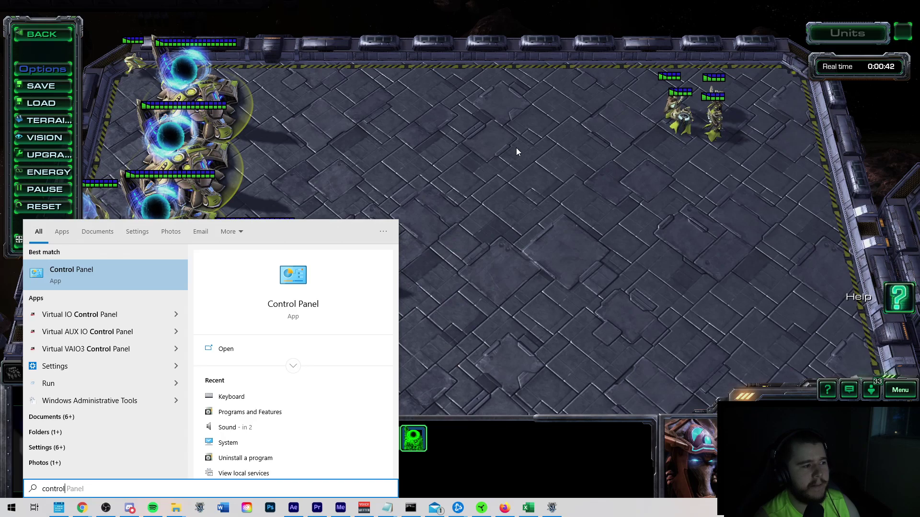
key(Return)
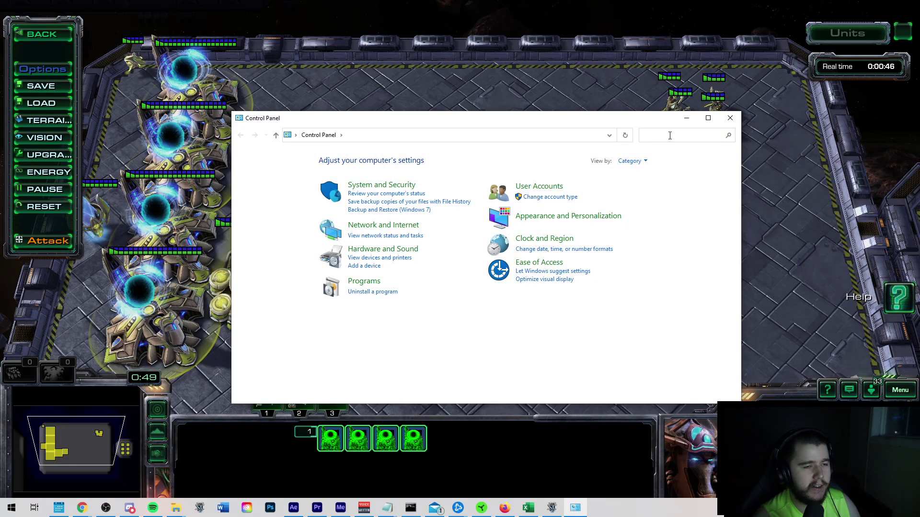
click(669, 135)
text(keyboard)
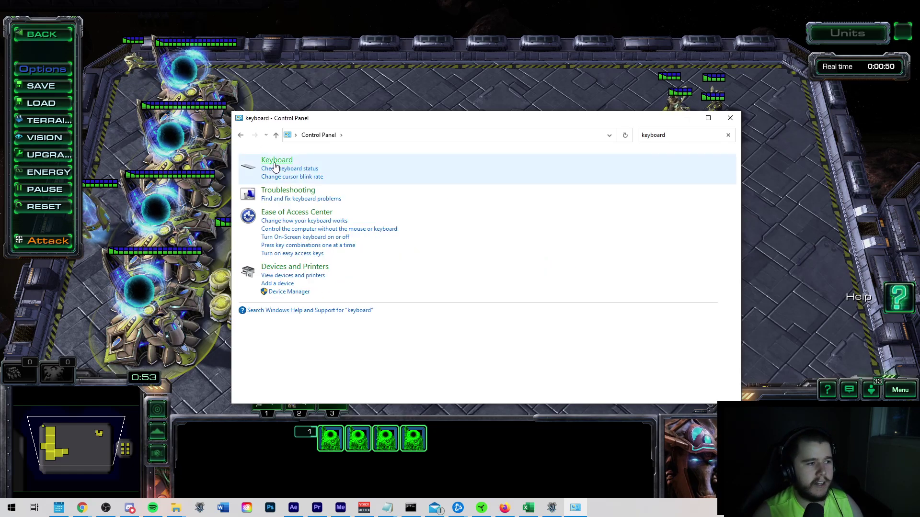
click(274, 165)
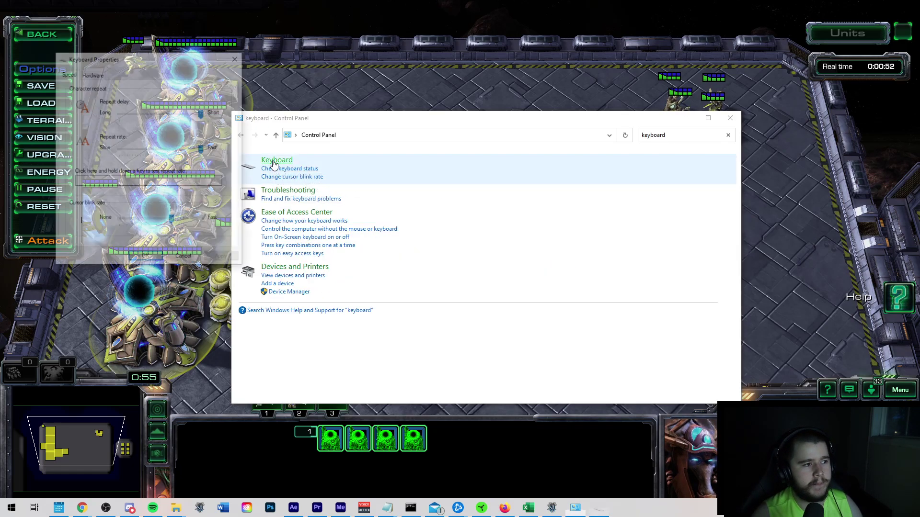
drag(165, 63, 582, 173)
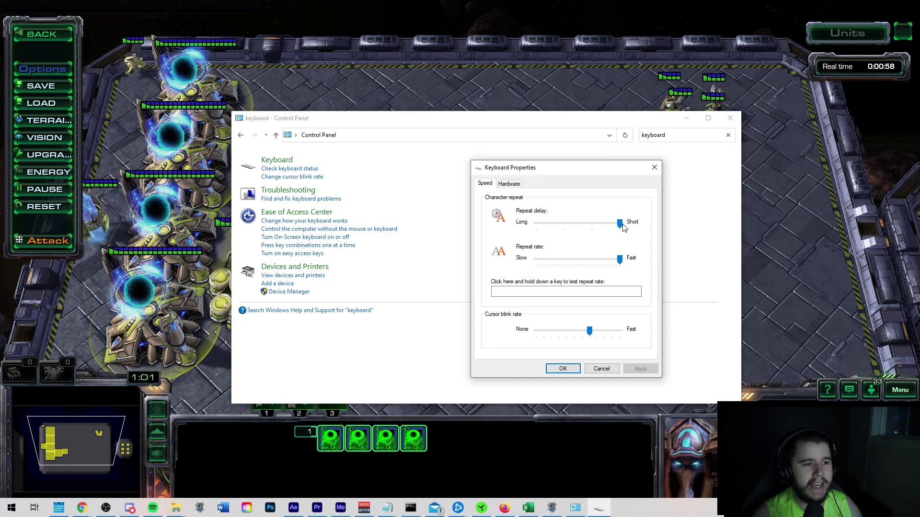
- Set the keyboard repeat delay to Long, test it with a held key and clear the test text
drag(619, 223, 536, 223)
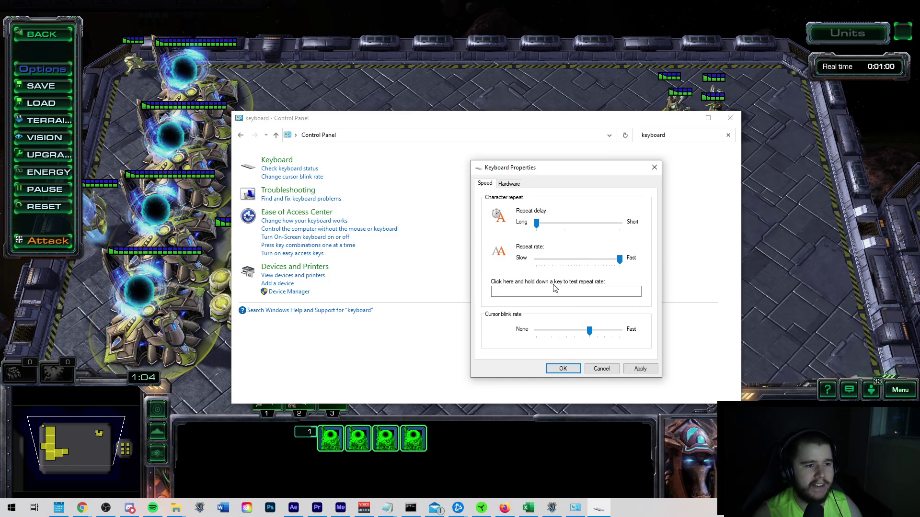
double_click(525, 294)
key(BackSpace)
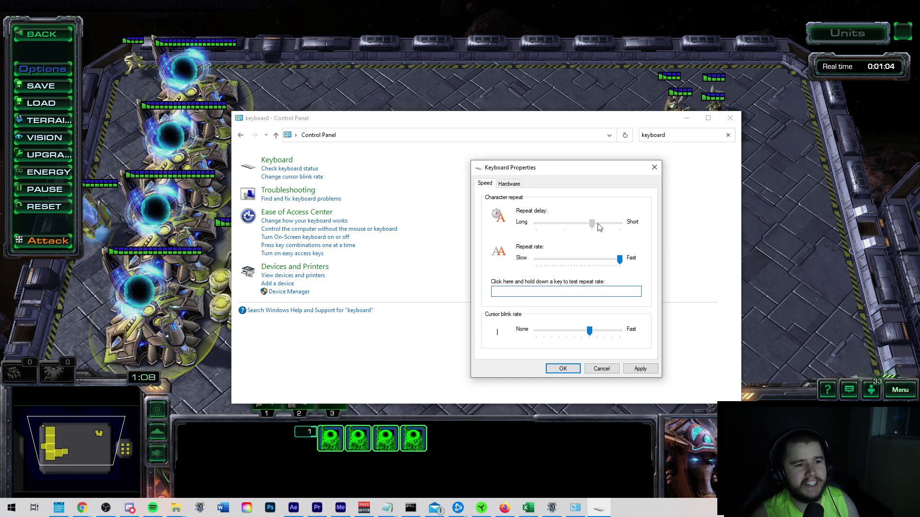
- Set the repeat delay to Short, test it with a held key, accept the settings and close the Control Panel
click(613, 224)
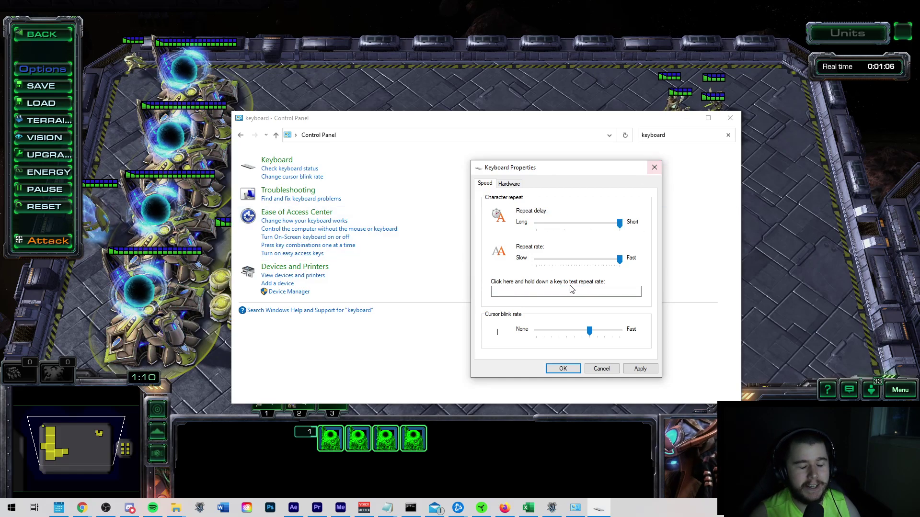
click(527, 291)
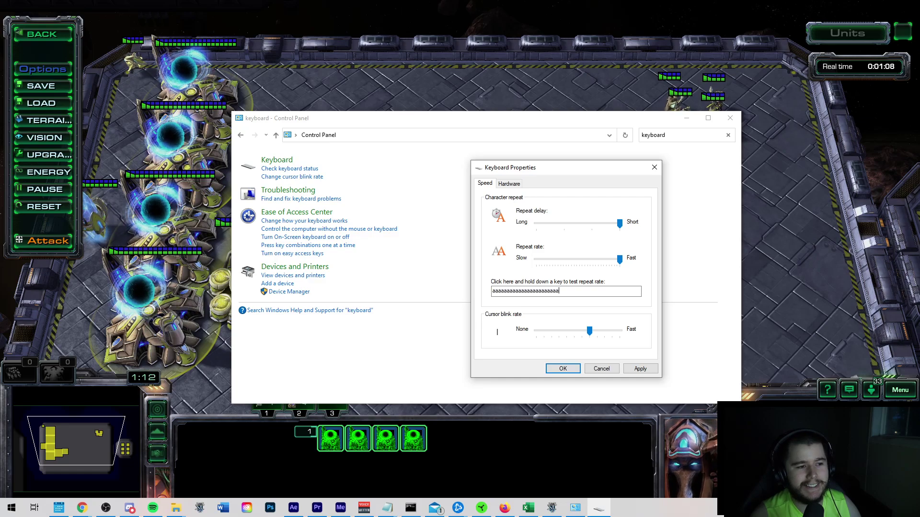
double_click(555, 296)
key(BackSpace)
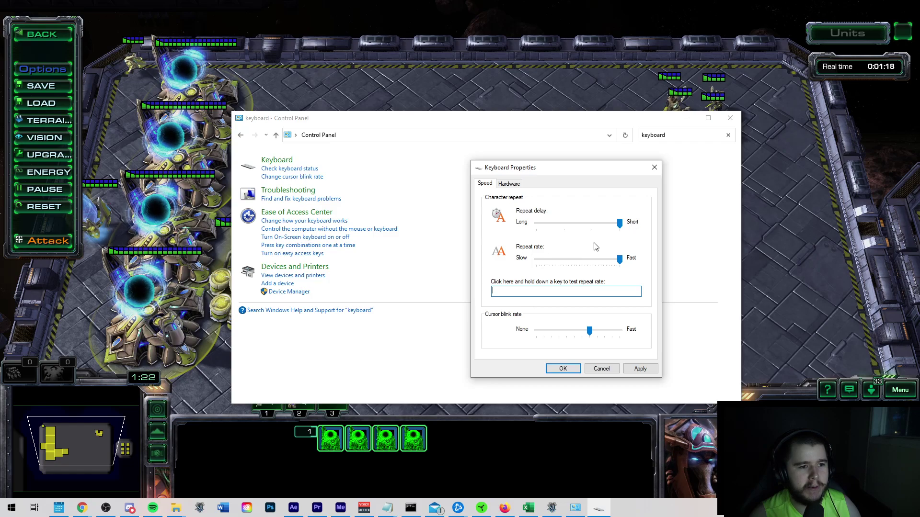
click(564, 367)
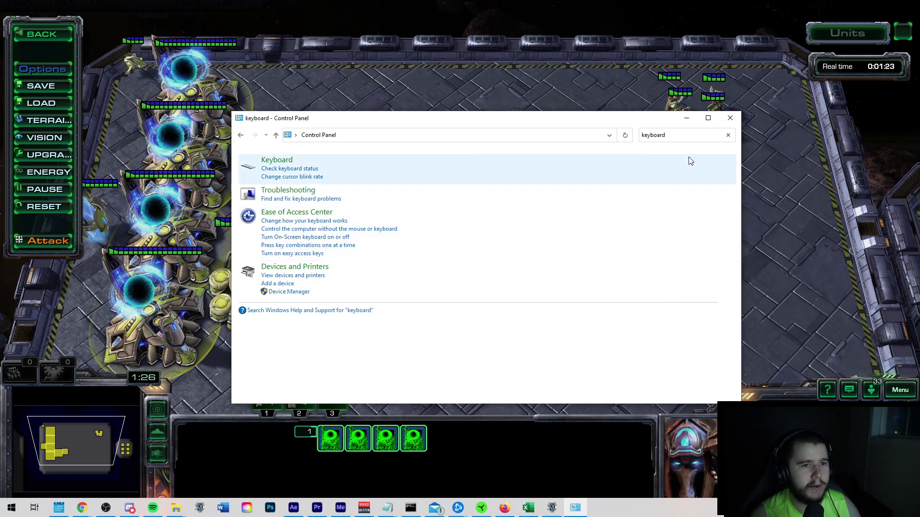
click(735, 119)
- Open the Windows Registry Editor and move its window clear of the game's side menu
key(super)
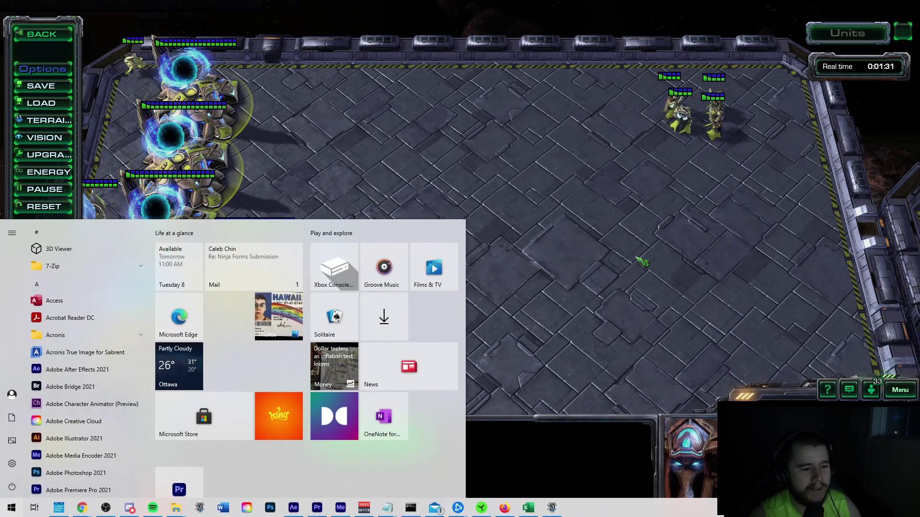
text(reg)
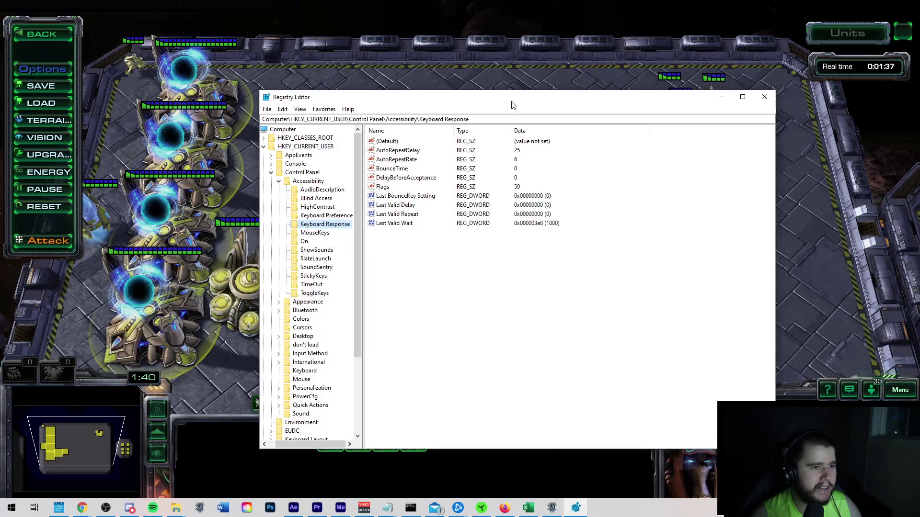
drag(511, 103, 556, 79)
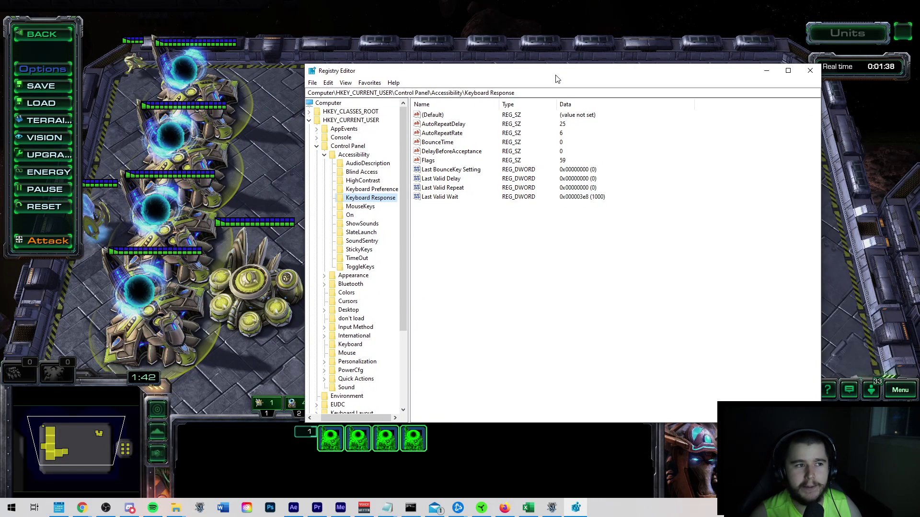
click(534, 254)
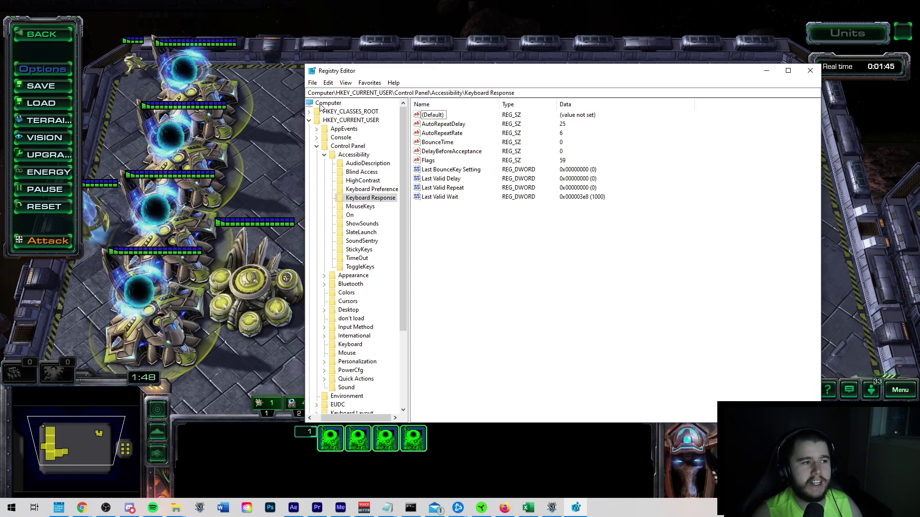
- Browse to HKEY_CURRENT_USER\Control Panel\Accessibility\Keyboard Response and select the AutoRepeatDelay value
click(351, 120)
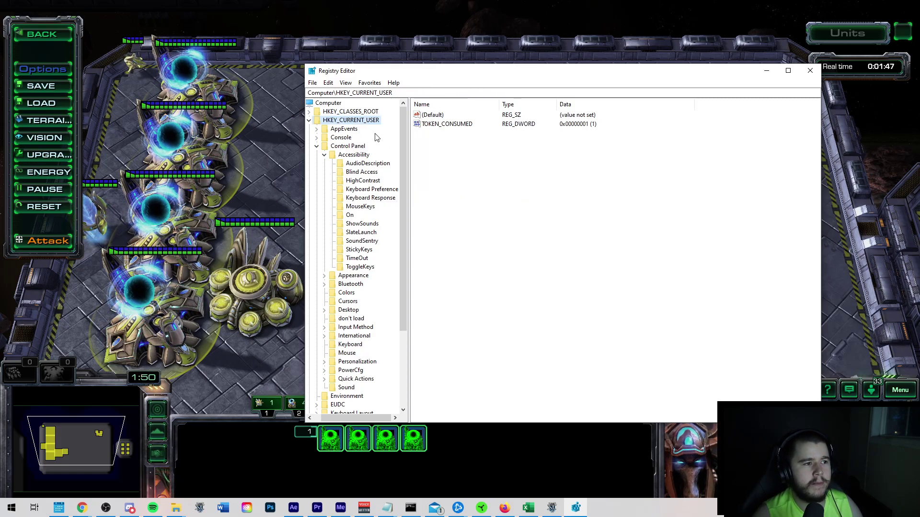
double_click(316, 121)
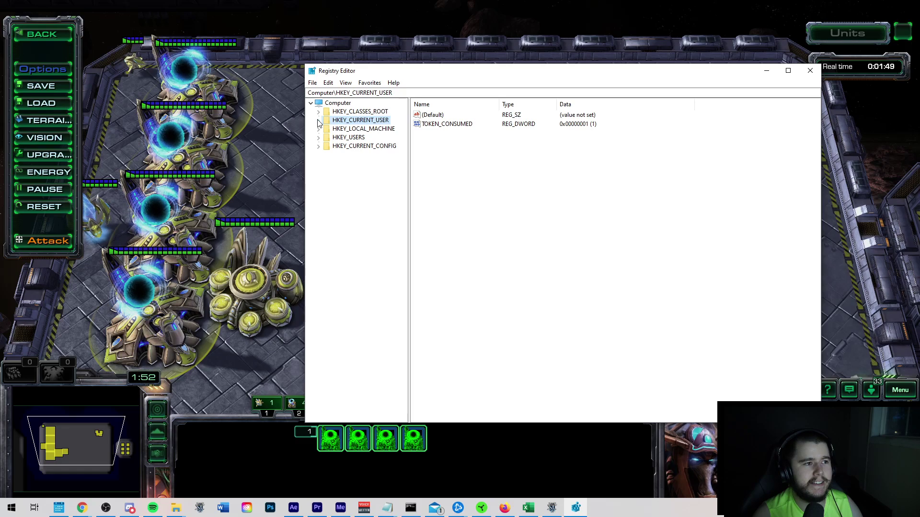
click(317, 121)
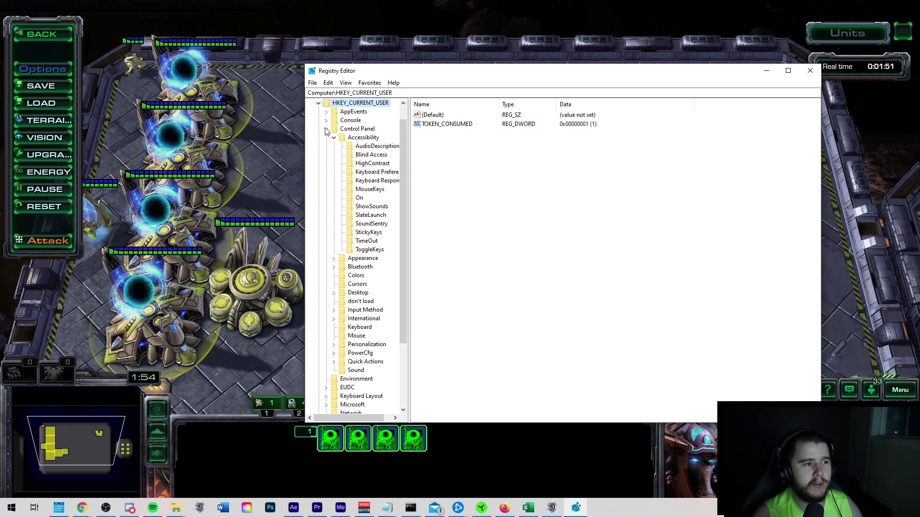
click(356, 130)
click(361, 138)
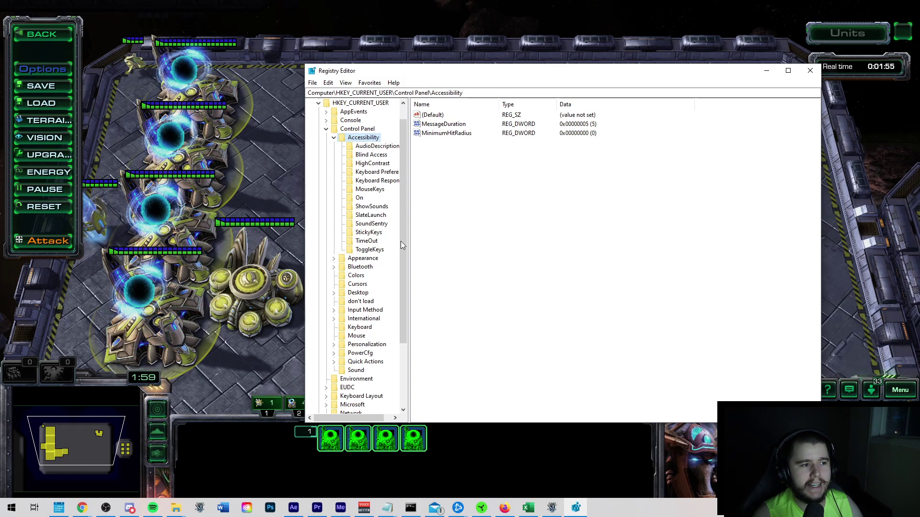
click(379, 185)
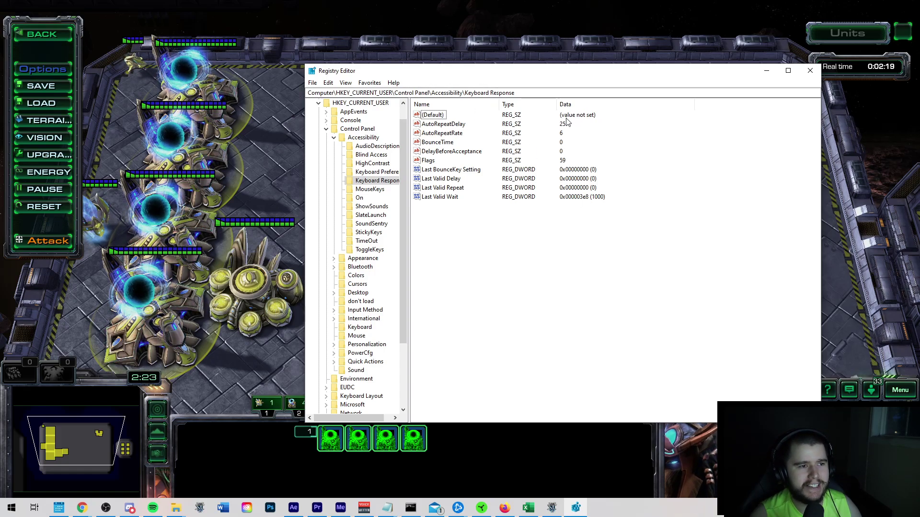
click(464, 126)
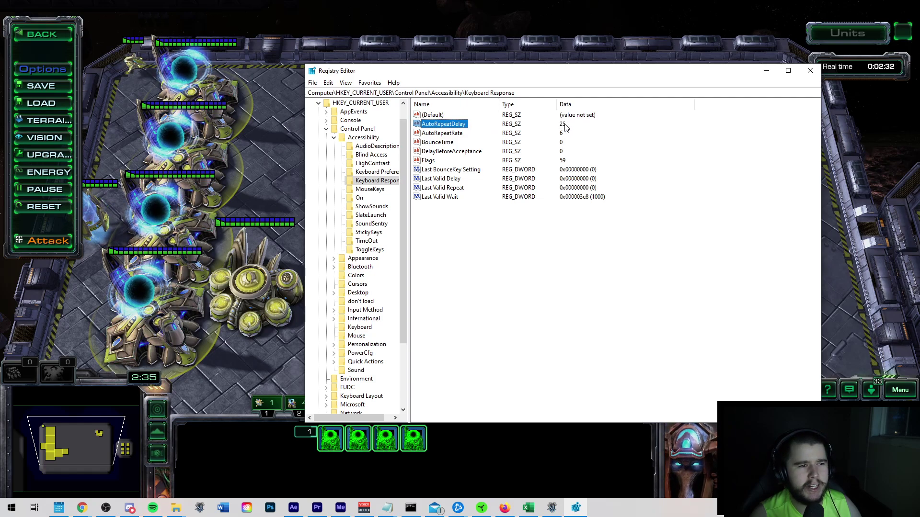
- Inspect the AutoRepeatRate and AutoRepeatDelay values, open AutoRepeatDelay's data, accept its dialog and close the Registry Editor
click(457, 135)
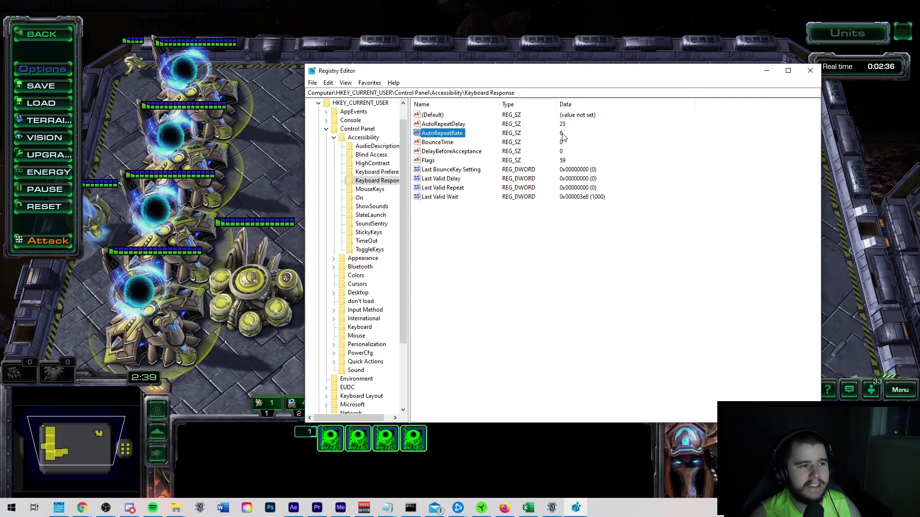
click(456, 126)
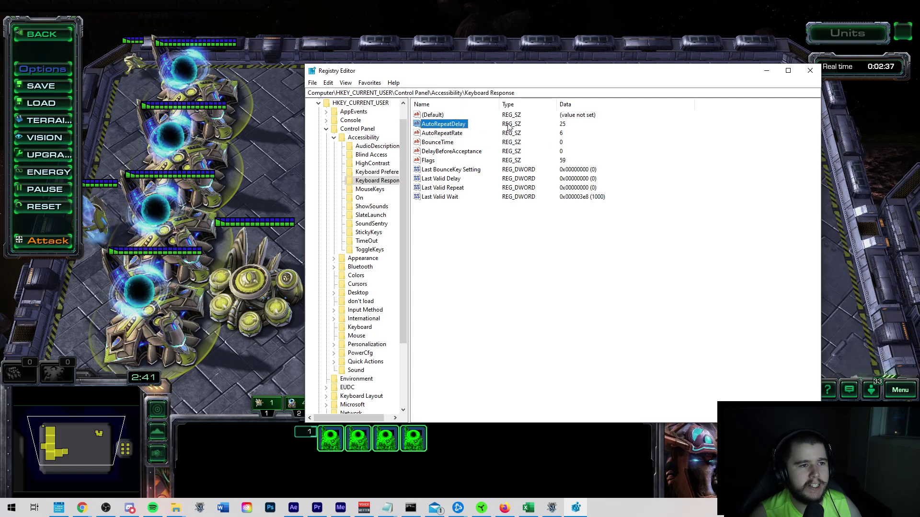
double_click(464, 125)
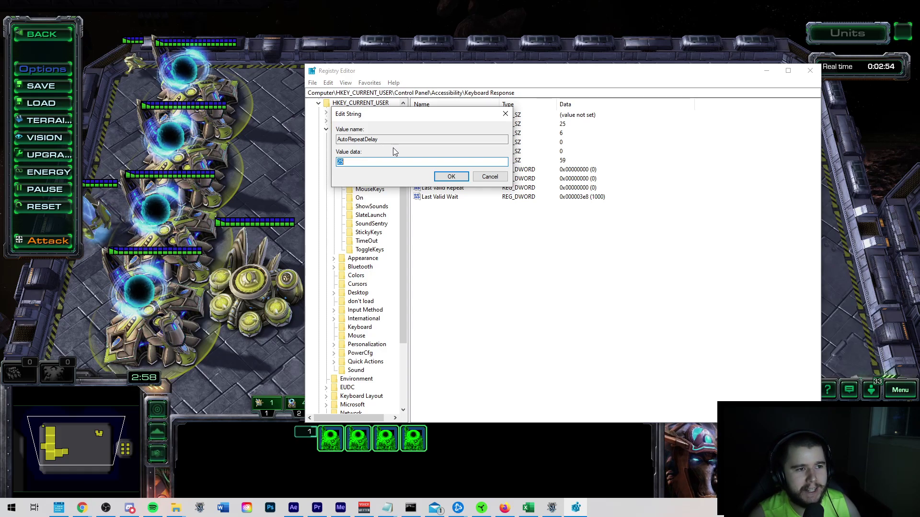
click(449, 177)
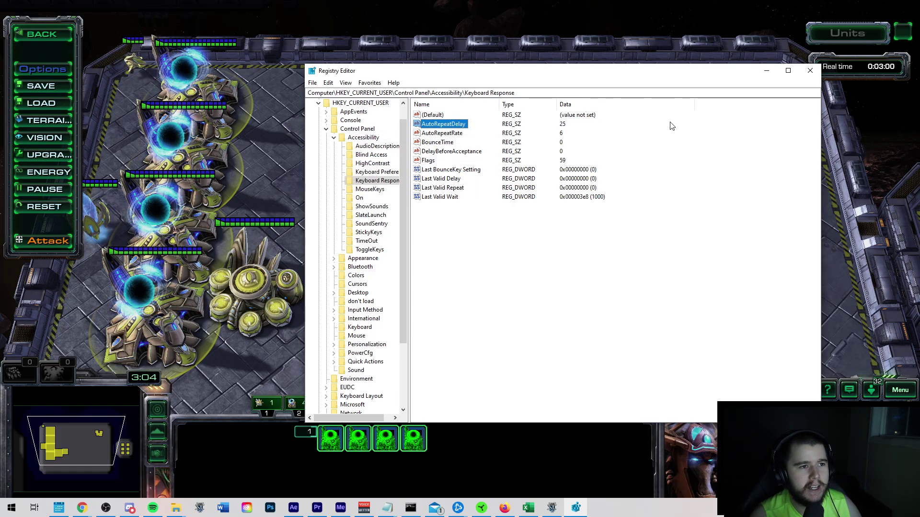
click(809, 71)
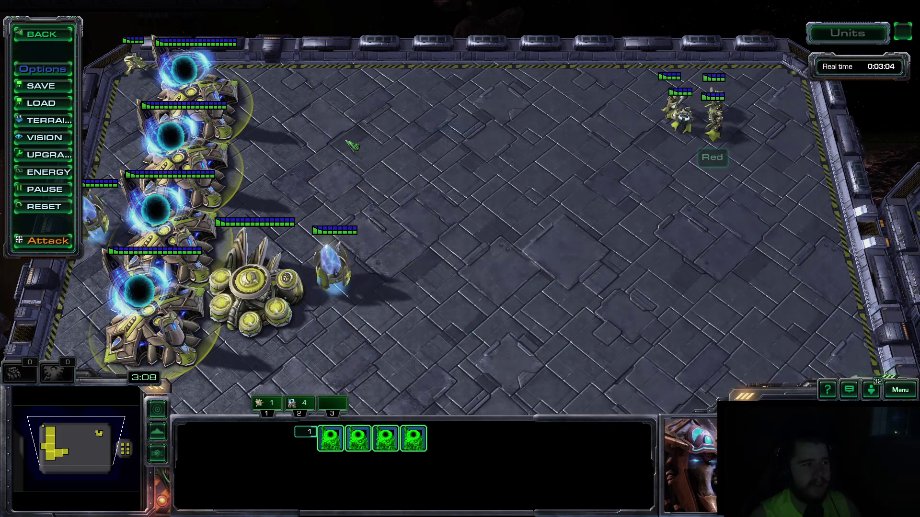
- Select the Probe and have it build four more Gateways beside the existing column of Warp Gates
drag(229, 32, 83, 147)
key(b)
key(p)
shift+click(271, 153)
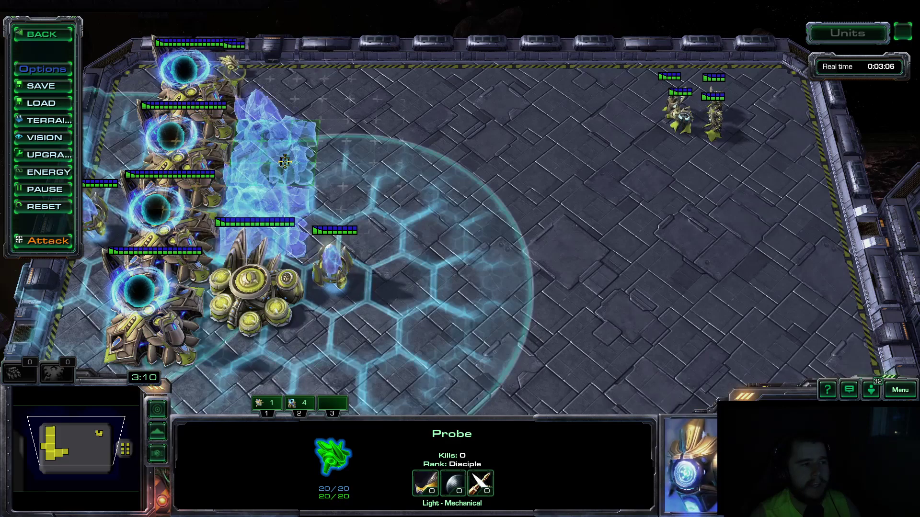
shift+click(348, 159)
- Select all eight Warp Gates, including the four new ones, and assign them to control group 2
key(2)
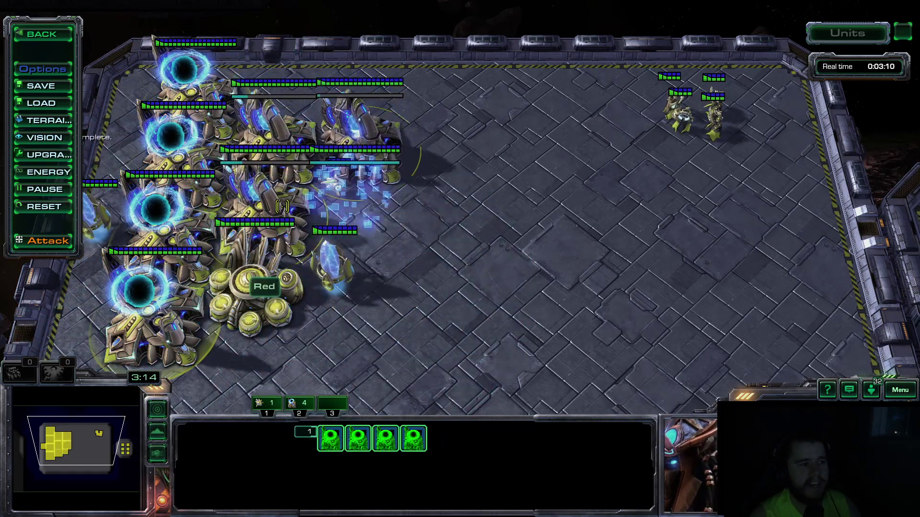
ctrl+click(384, 216)
key(ctrl+2)
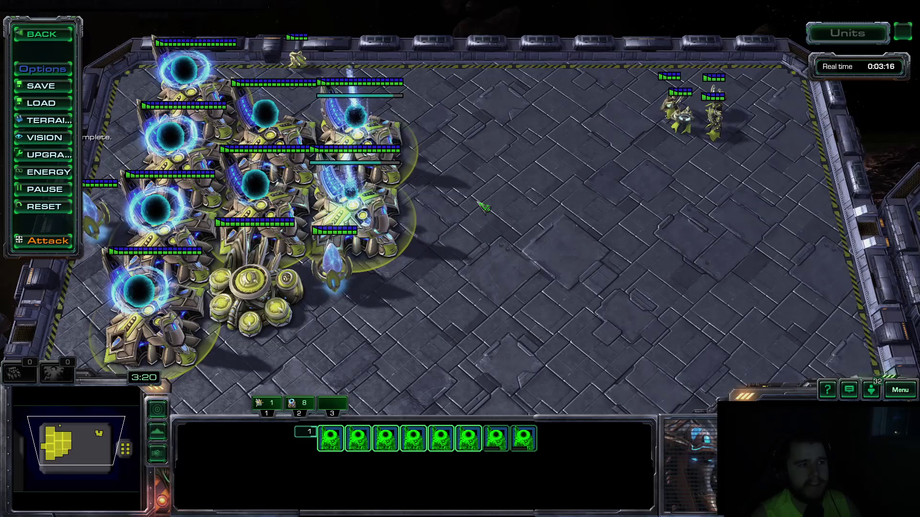
- Warp in eight Zealots at separate spots in the Pylon's power field beside the Warp Gates
key(z)
shift+click(460, 225)
shift+click(439, 249)
shift+click(406, 271)
shift+click(387, 300)
shift+click(444, 285)
shift+click(509, 275)
shift+click(373, 331)
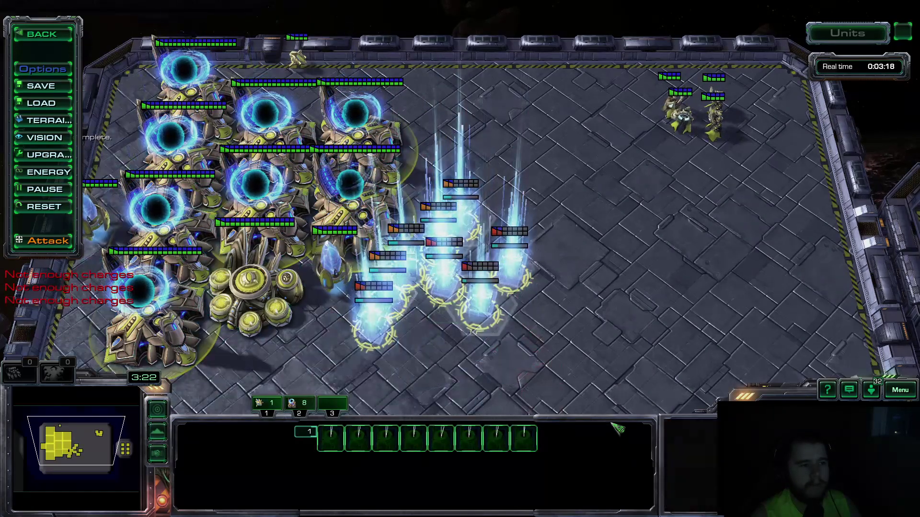